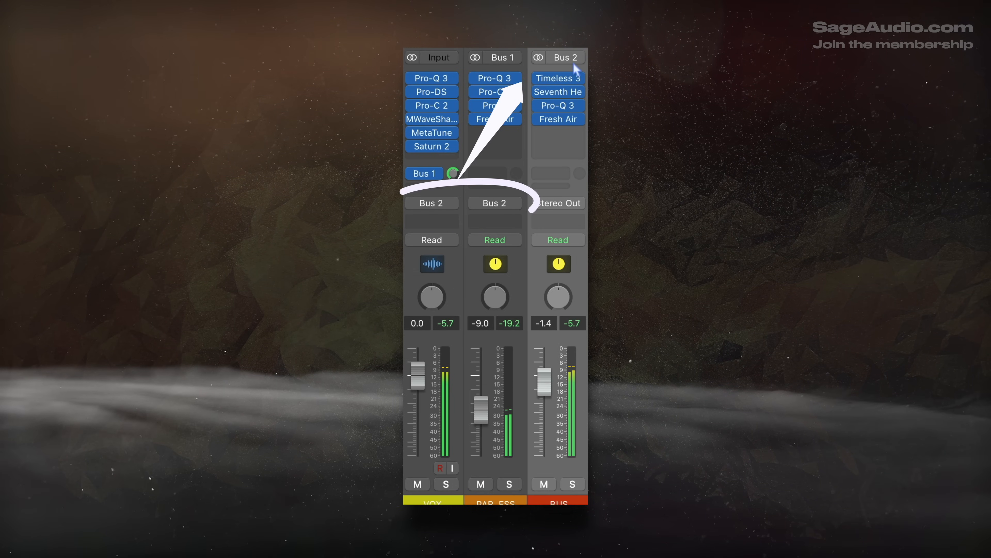
drag(452, 333, 532, 331)
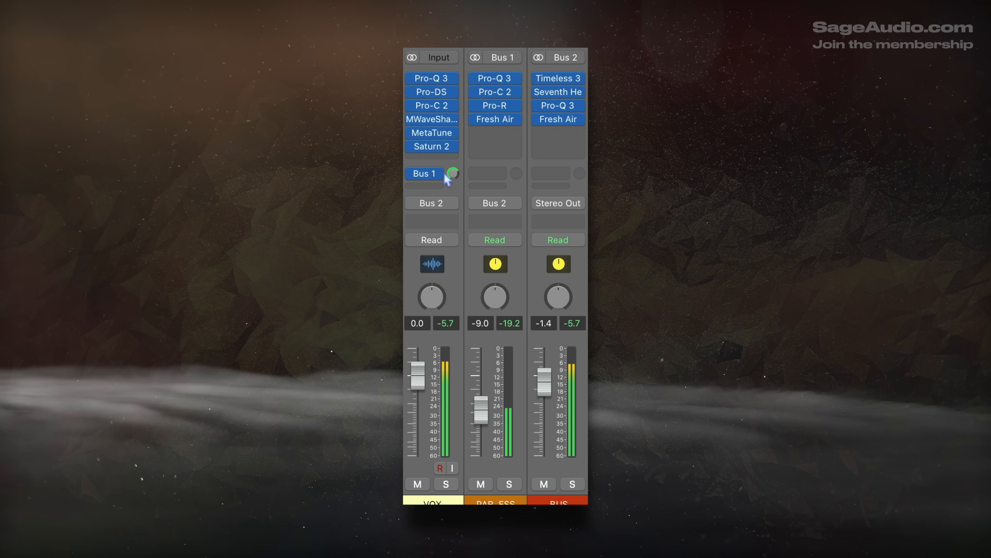
drag(412, 82, 415, 173)
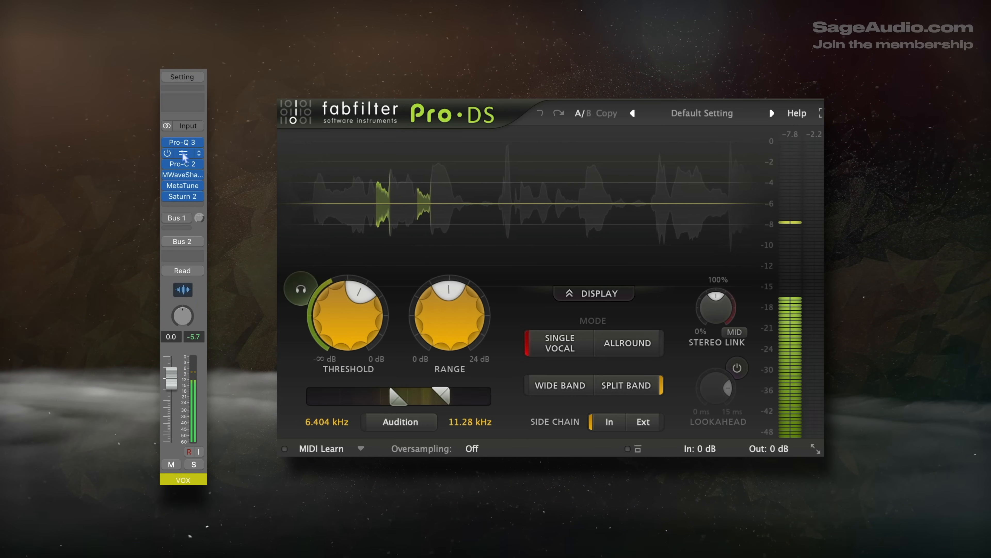
Step: View the Pro-C 2, MWaveShaper, Saturn 2 and MetaTune inserts on the VOX channel
click(182, 164)
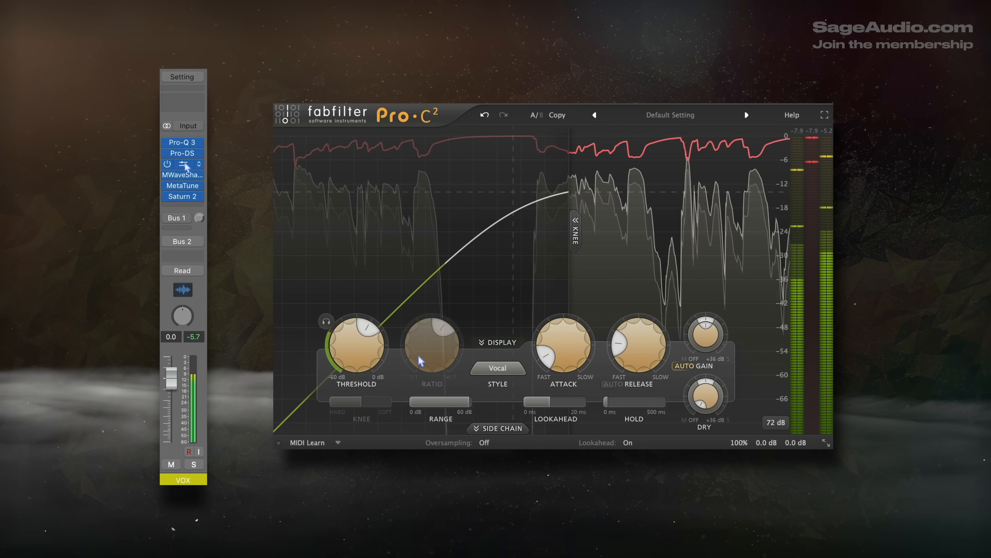
click(186, 174)
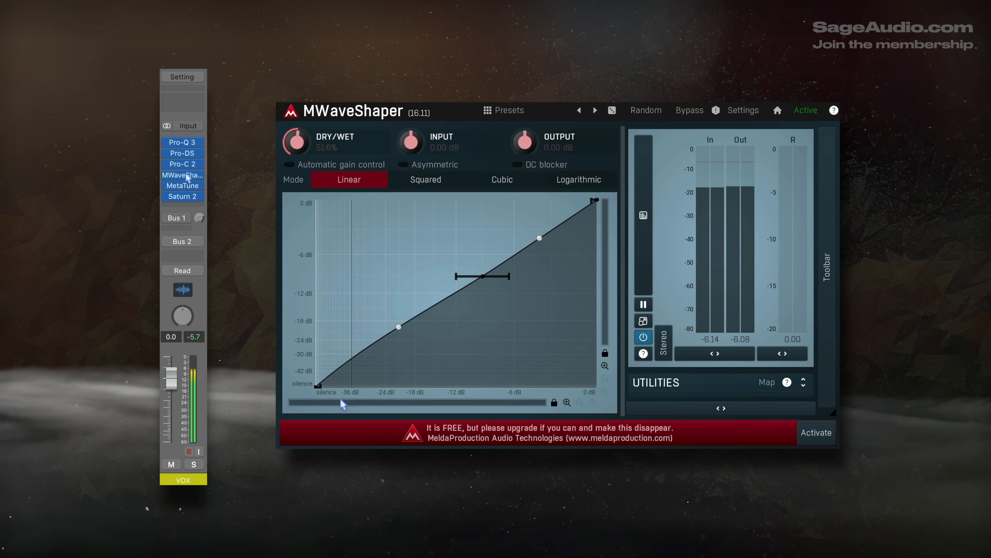
click(182, 196)
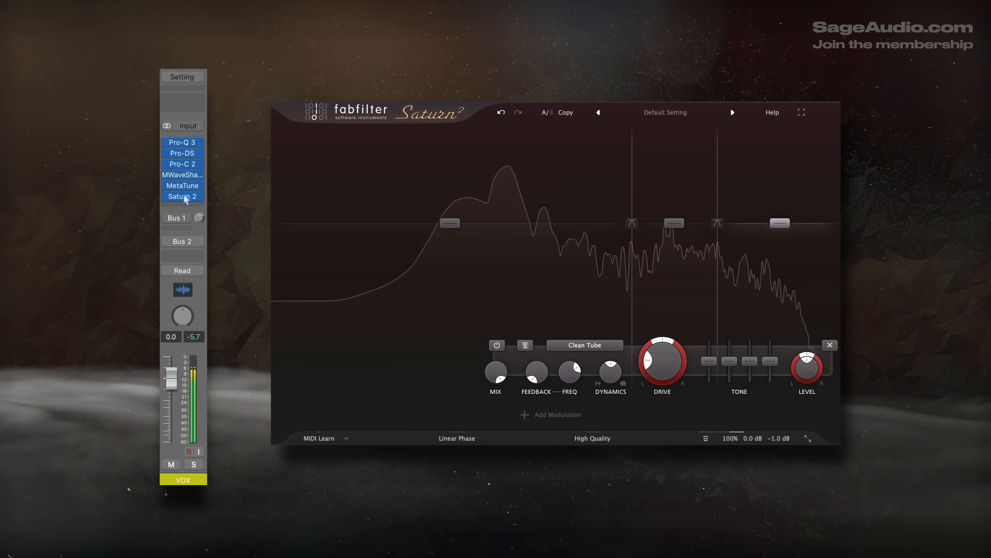
mouse_move(183, 196)
mouse_down()
mouse_move(189, 186)
mouse_move(187, 198)
mouse_up()
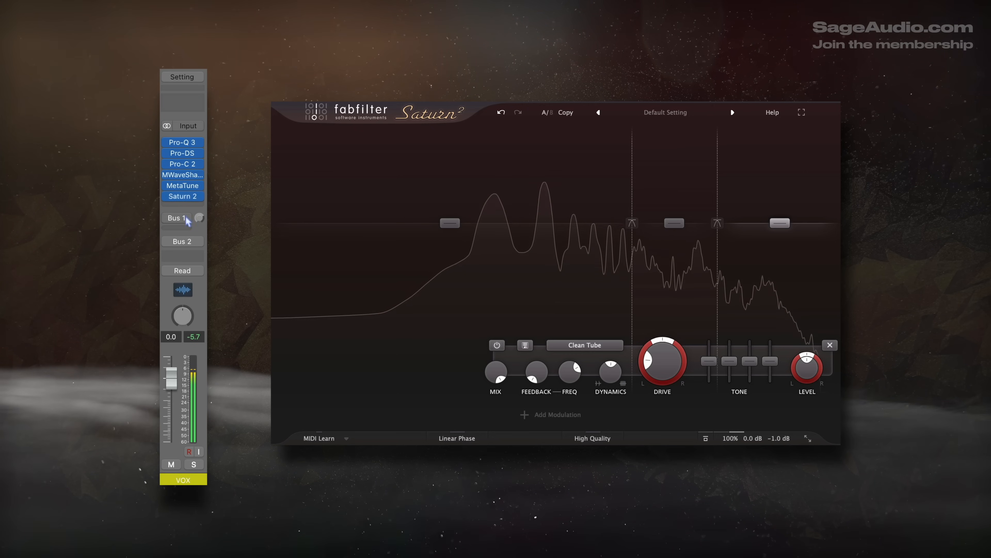
click(184, 185)
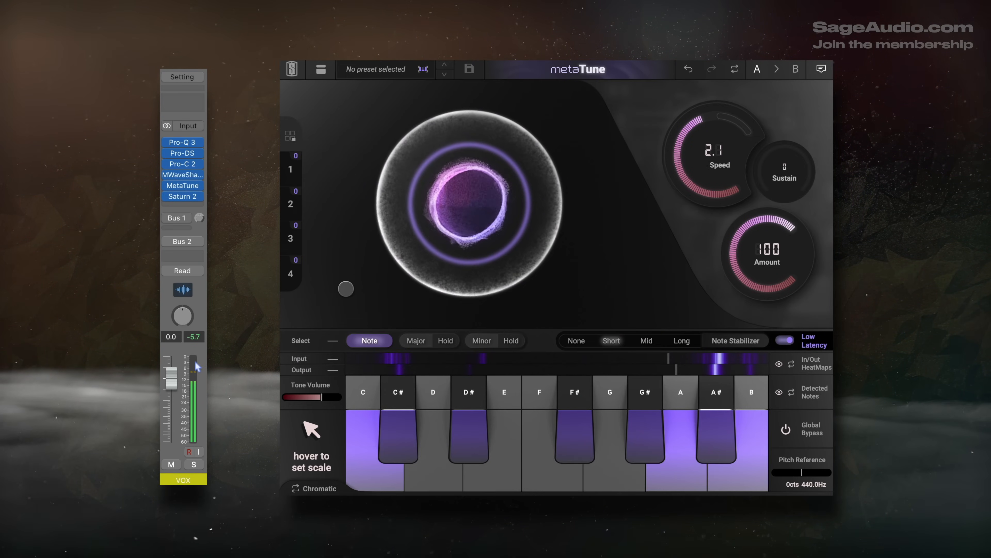
mouse_move(183, 186)
mouse_down()
mouse_move(188, 176)
mouse_move(184, 191)
mouse_up()
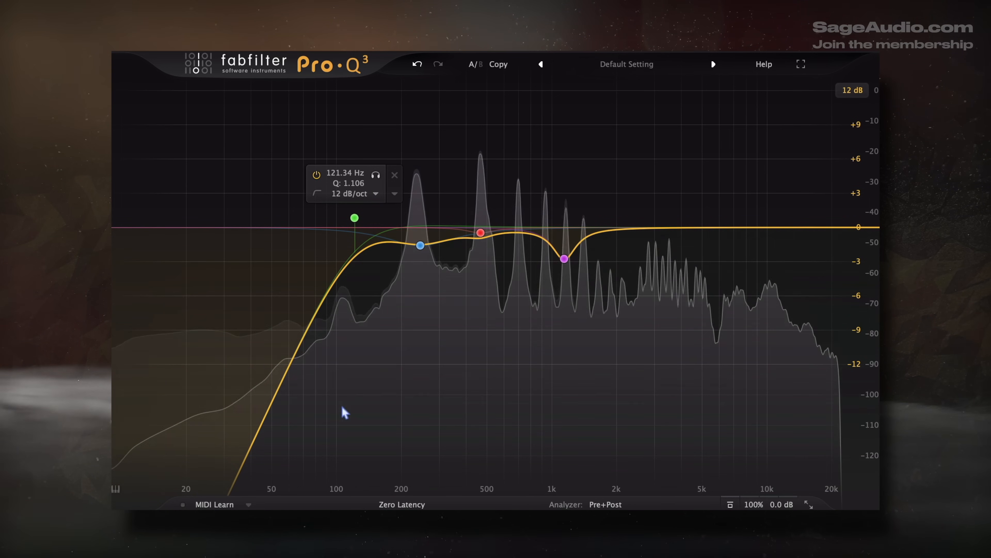
Step: Select the low-cut band in Pro-Q 3, and slightly lower the gain of the 245.55 Hz bell band
click(215, 324)
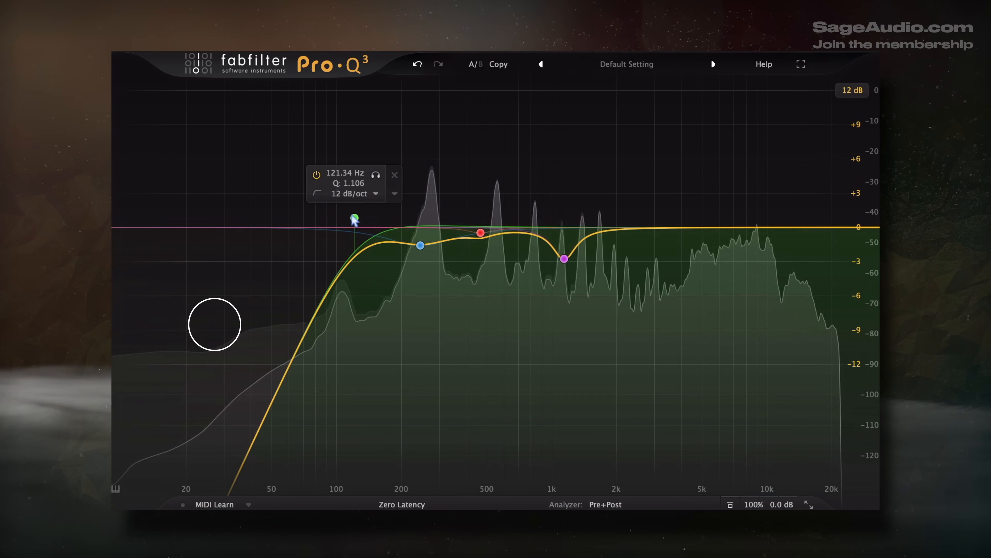
mouse_move(423, 241)
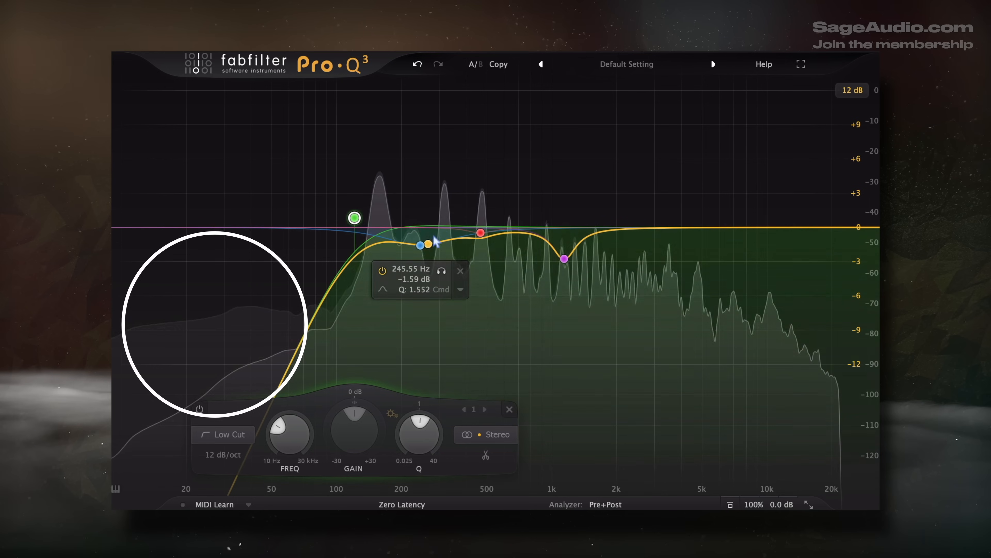
click(421, 246)
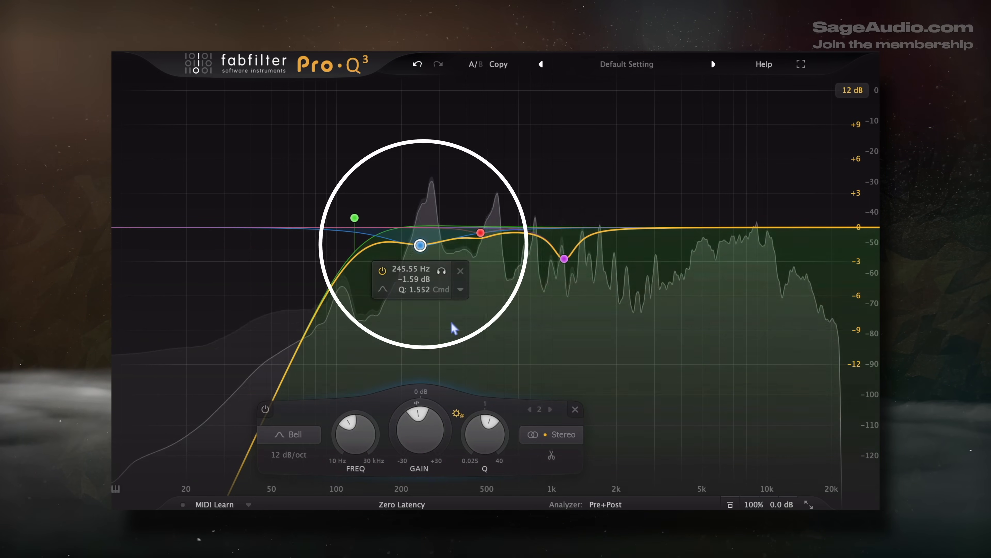
drag(407, 431, 407, 435)
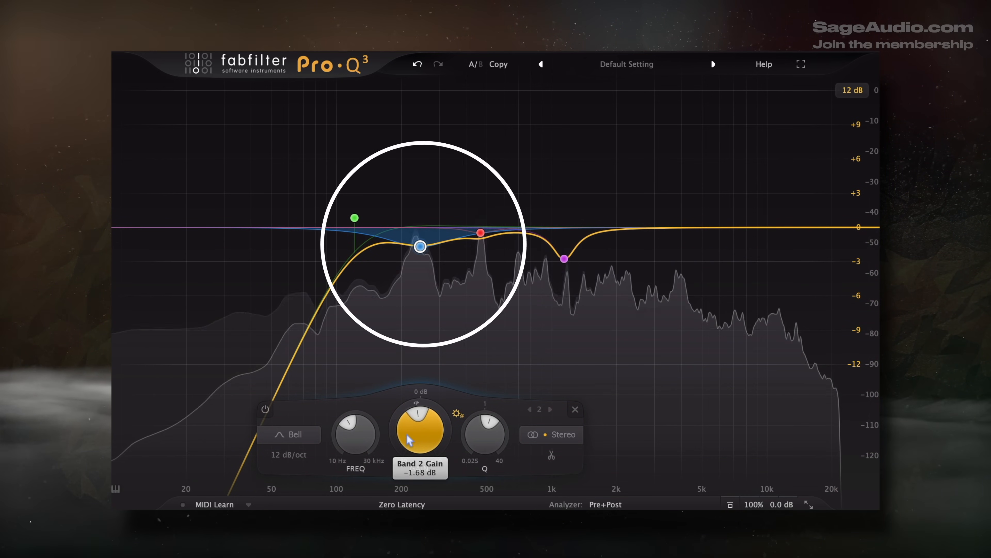
Step: Set the gain of the 1142.4 Hz bell band in Pro-Q 3 to -2.62 dB
click(565, 258)
drag(556, 449, 557, 440)
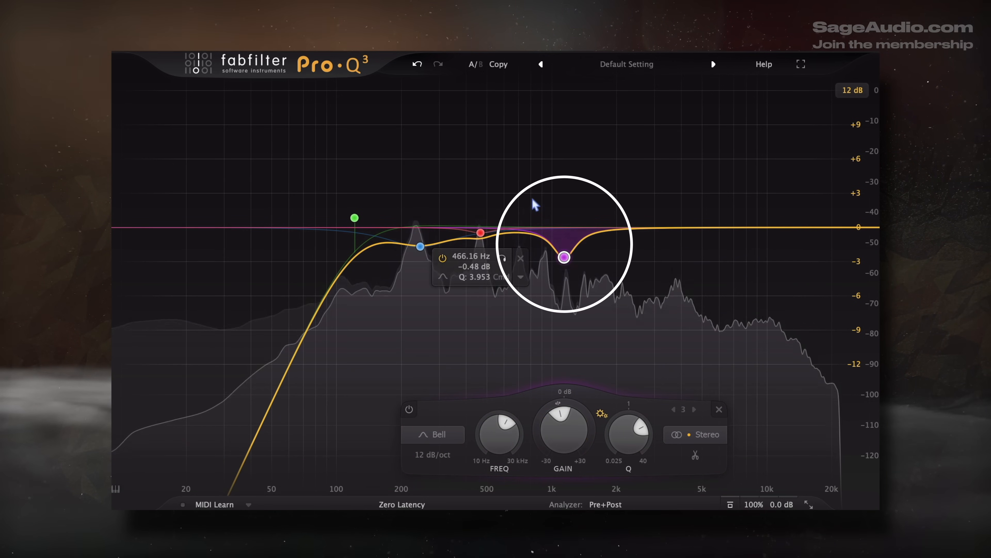
drag(531, 191, 538, 335)
drag(564, 373, 584, 374)
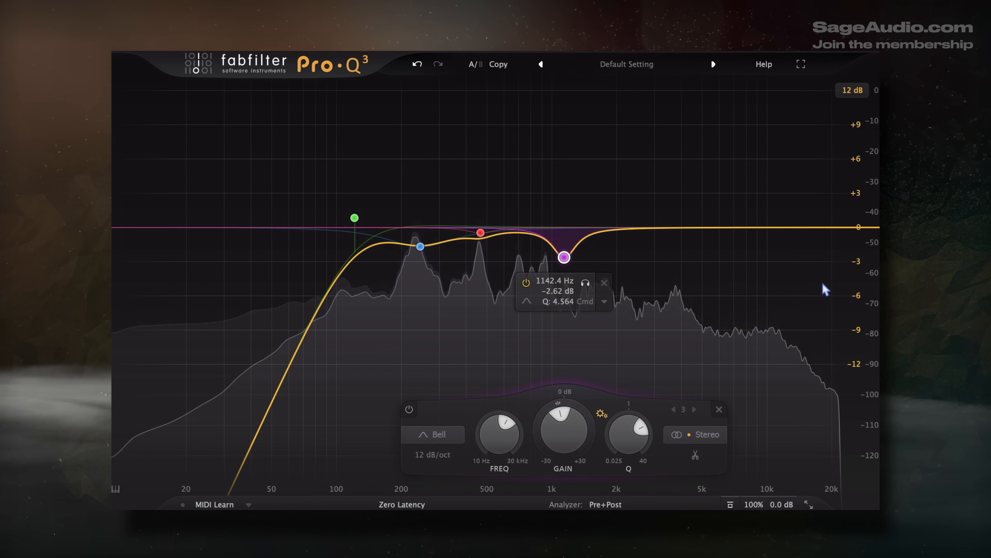
drag(687, 160, 777, 336)
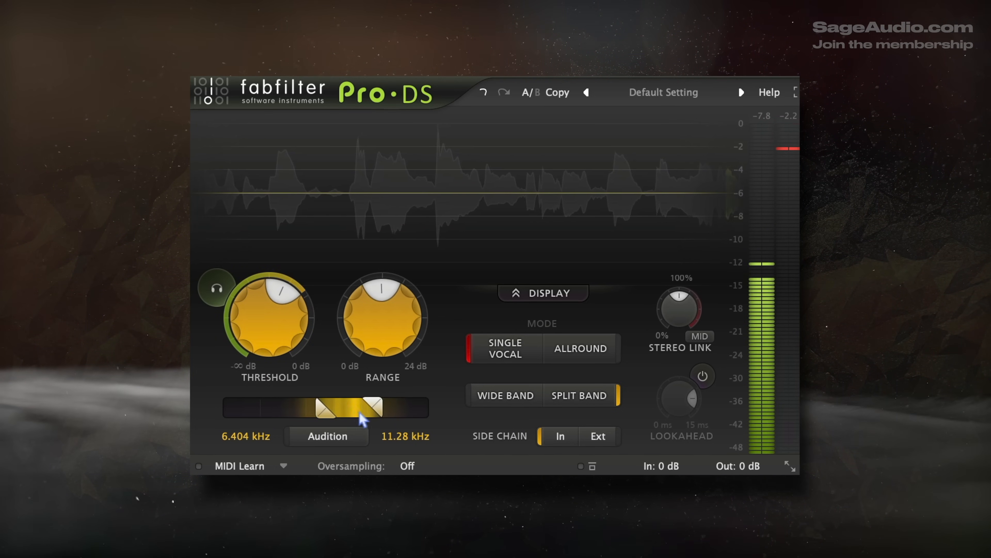
Step: Choose split-band processing in Pro-DS and slightly raise the de-esser's threshold
click(581, 397)
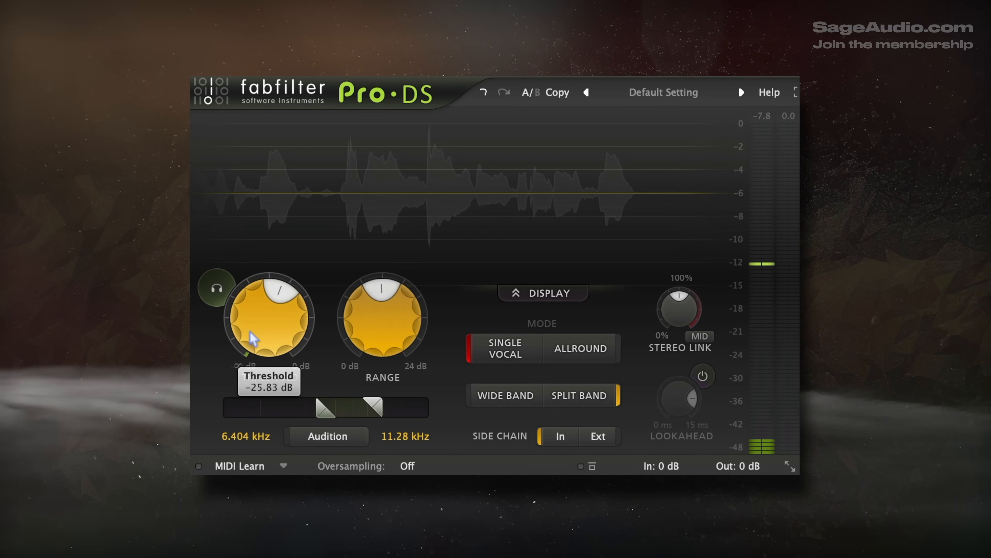
drag(254, 339, 256, 331)
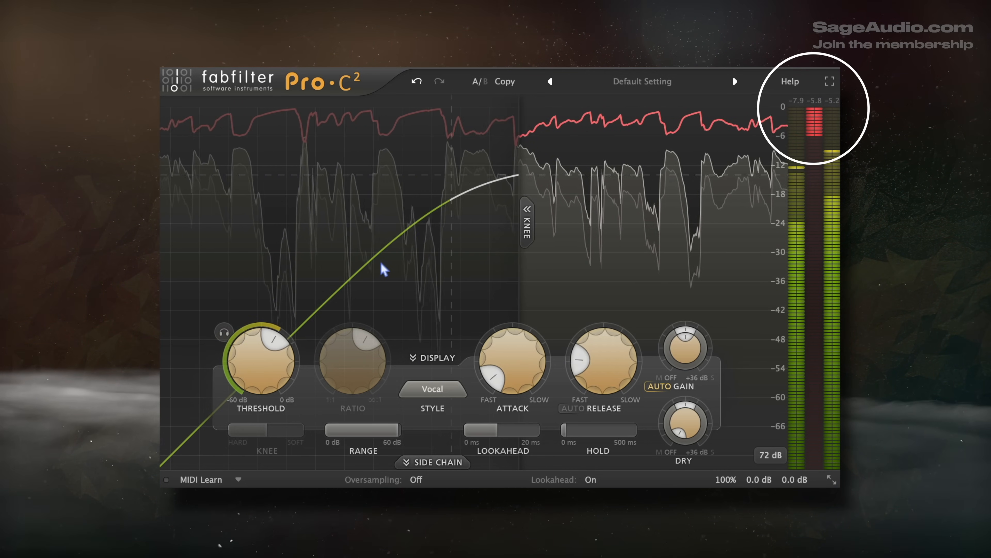
Step: Set the Pro-C 2 lookahead to 2.032 ms and check the compressor's attack and release response in the dynamics analyzer
mouse_move(251, 362)
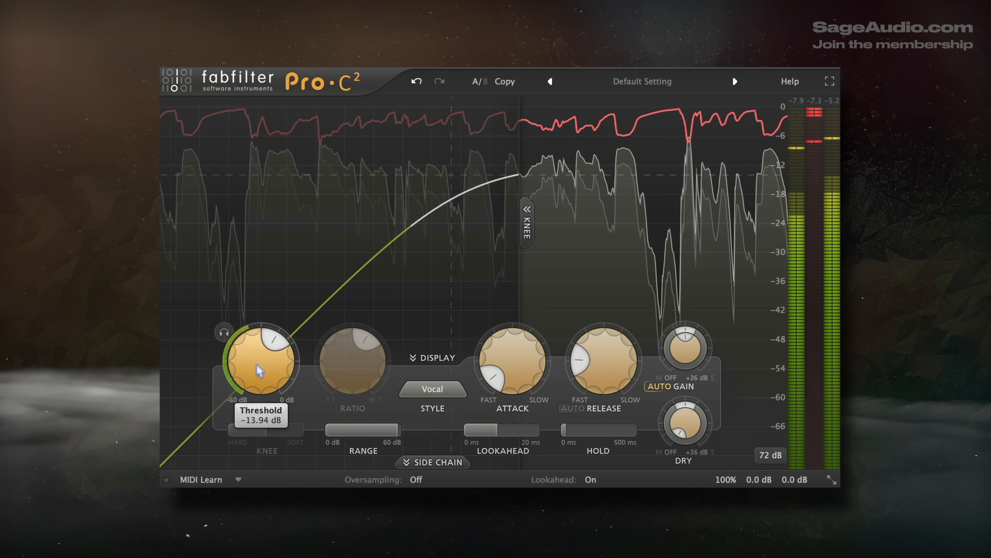
mouse_move(581, 362)
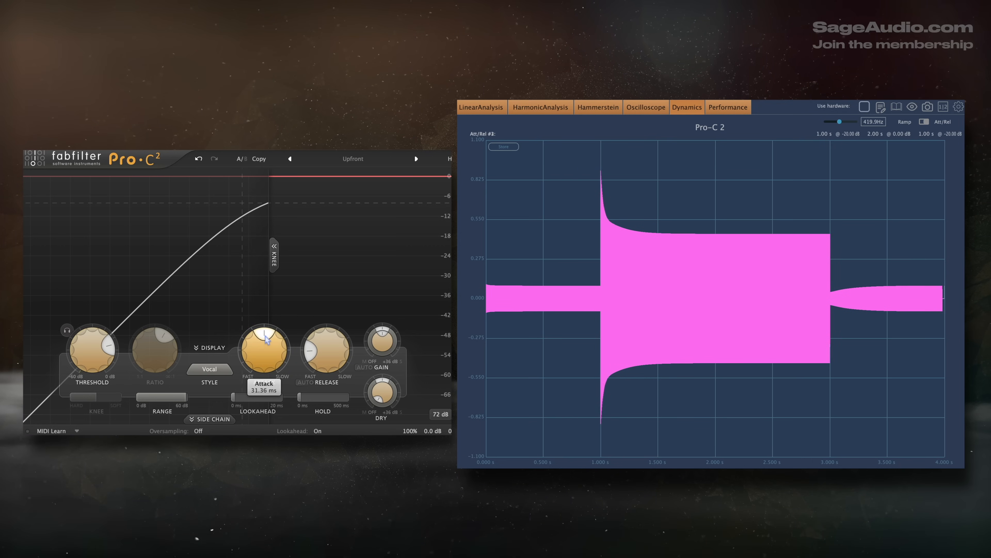
drag(266, 339, 266, 375)
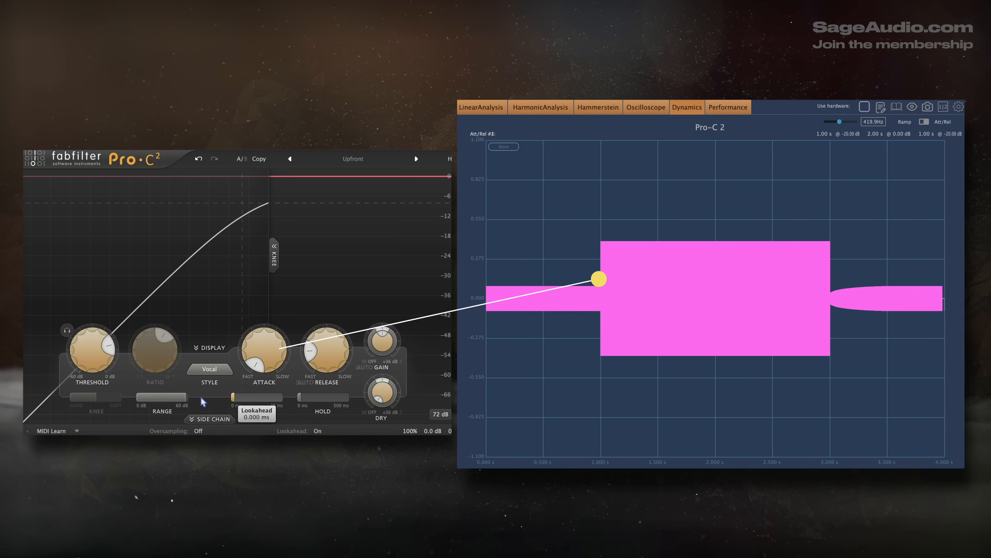
drag(269, 361, 267, 399)
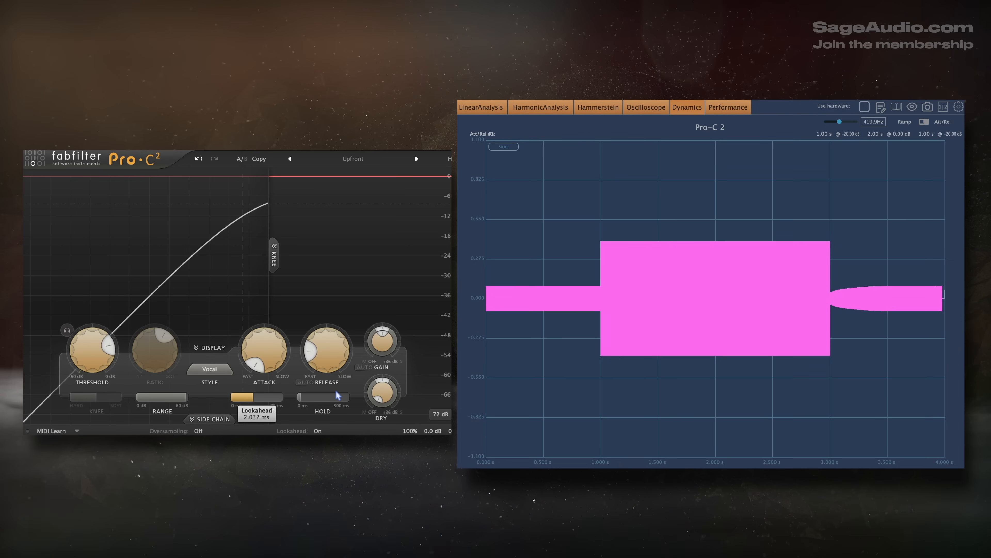
click(921, 123)
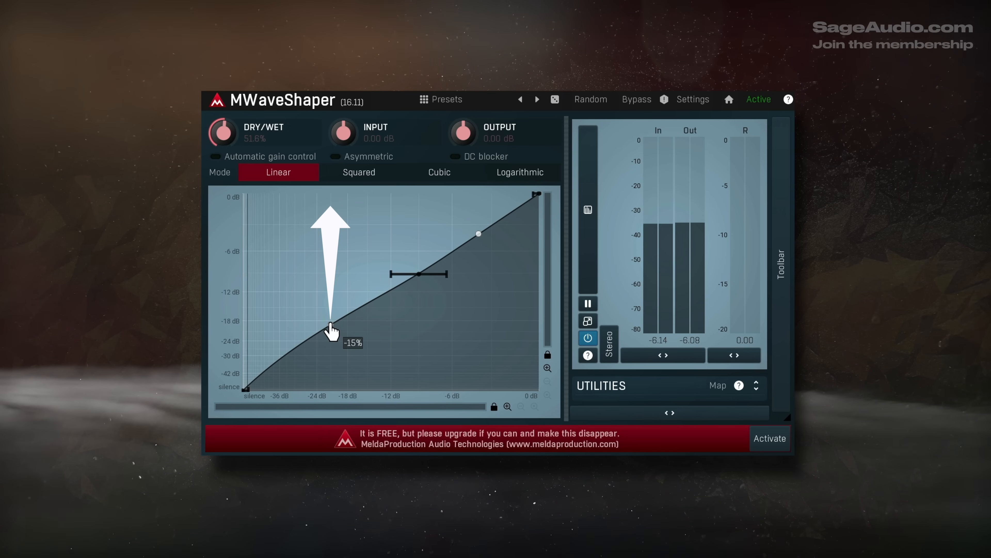
Step: Raise the lower point of the MWaveShaper transfer curve to lift the quieter part of the vocal
drag(331, 327, 327, 297)
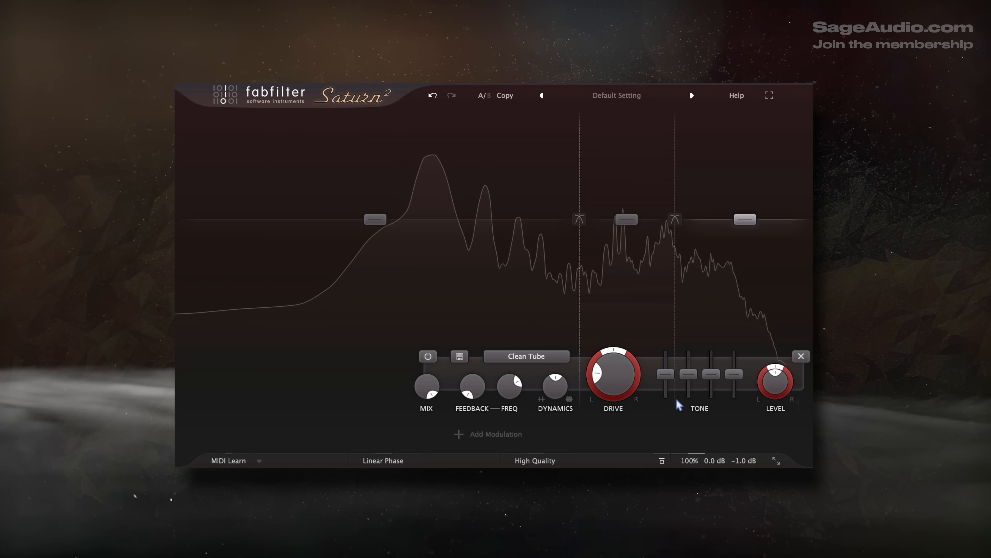
Step: Check the drive settings of the low and middle bands in Saturn 2
click(462, 289)
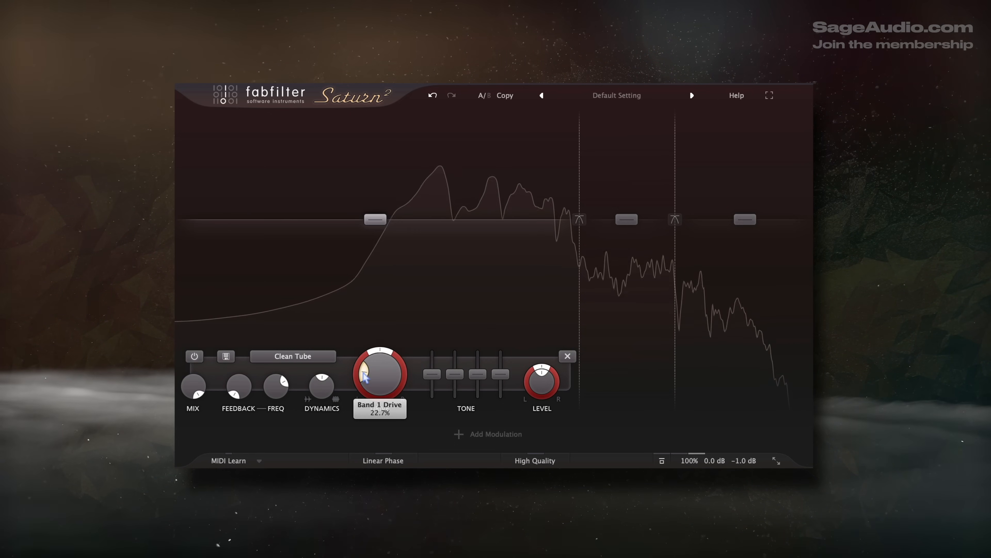
click(621, 294)
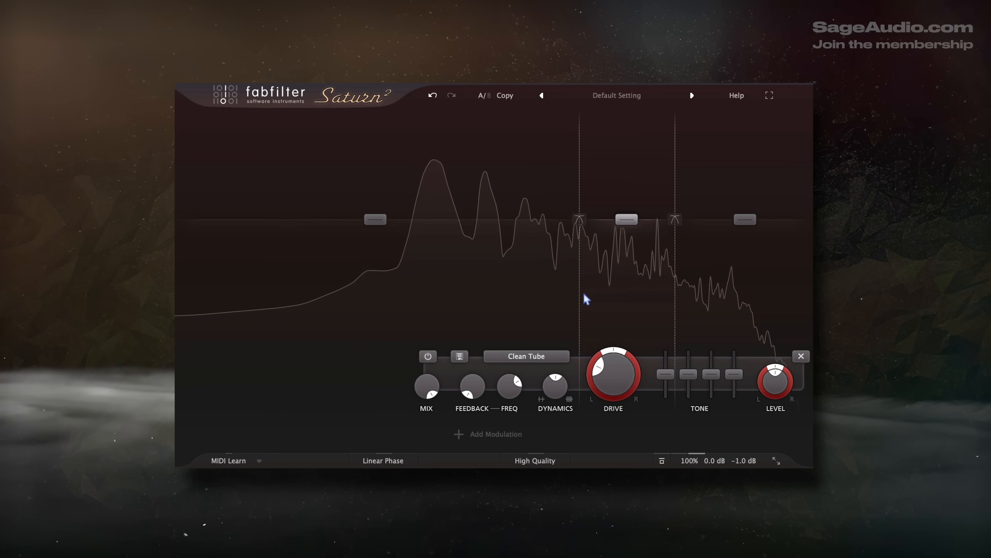
mouse_move(597, 373)
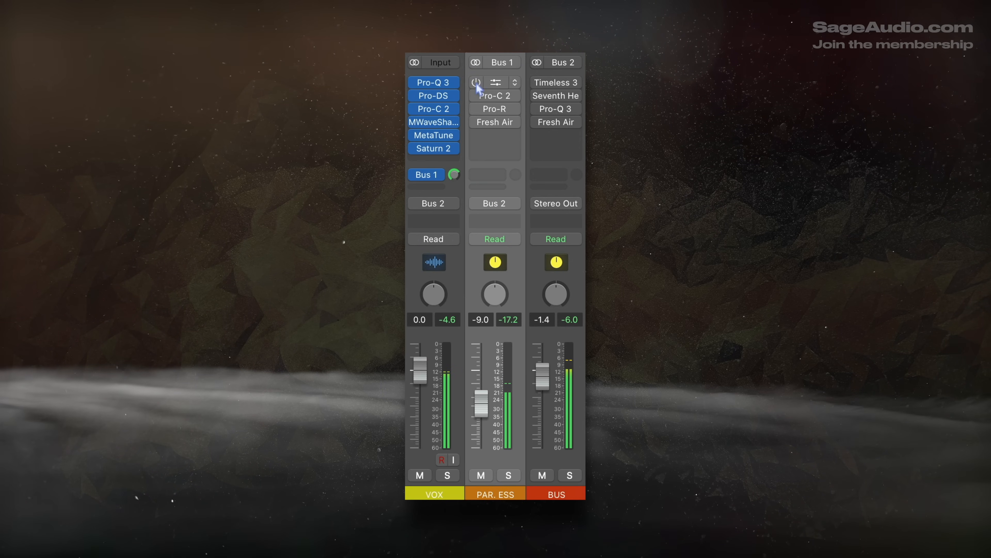
Step: Enable the Pro-Q 3, Pro-C 2, Pro-R and Fresh Air inserts on the PAR. ESS channel
drag(477, 125, 477, 81)
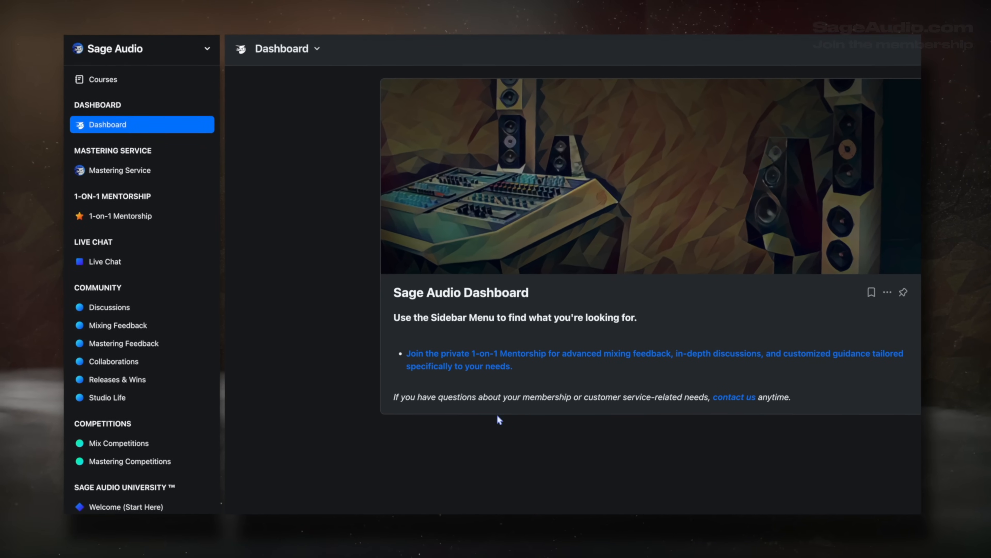
Step: On the Sage Audio membership site, open the Mastering Service page and the Mixing Course, and look through the course lessons
click(191, 171)
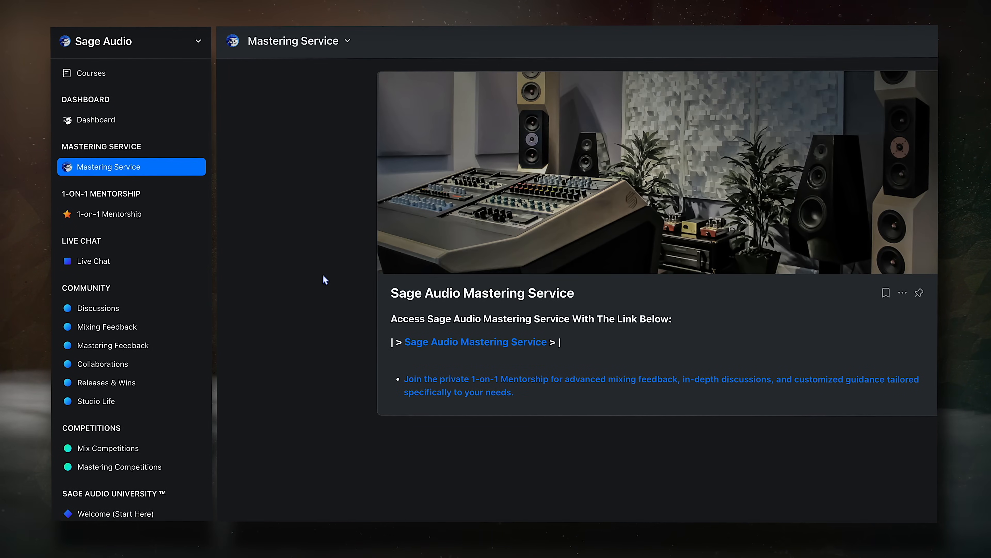
scroll(164, 381, down, 5)
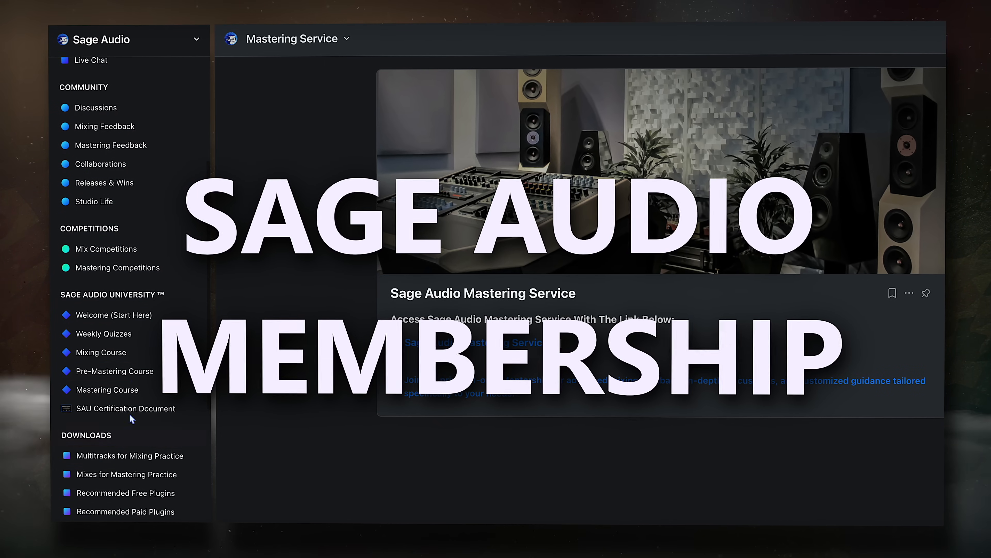
click(101, 352)
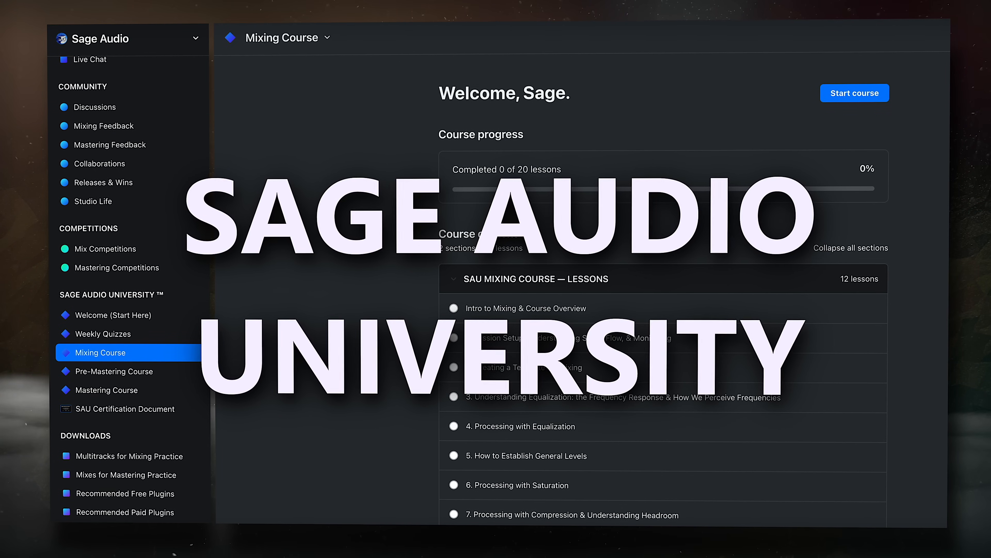
scroll(372, 347, down, 5)
scroll(371, 348, down, 3)
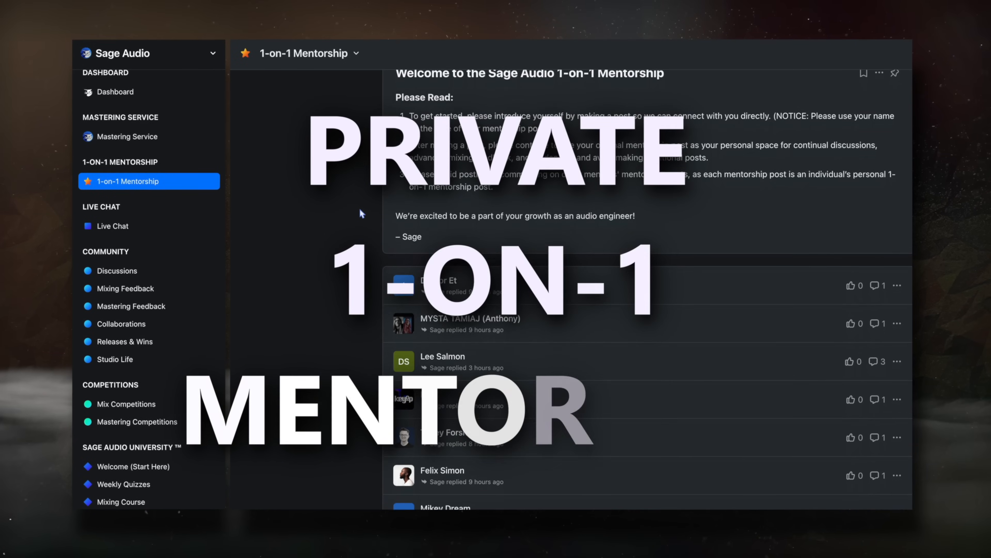
scroll(354, 205, down, 4)
scroll(353, 205, down, 2)
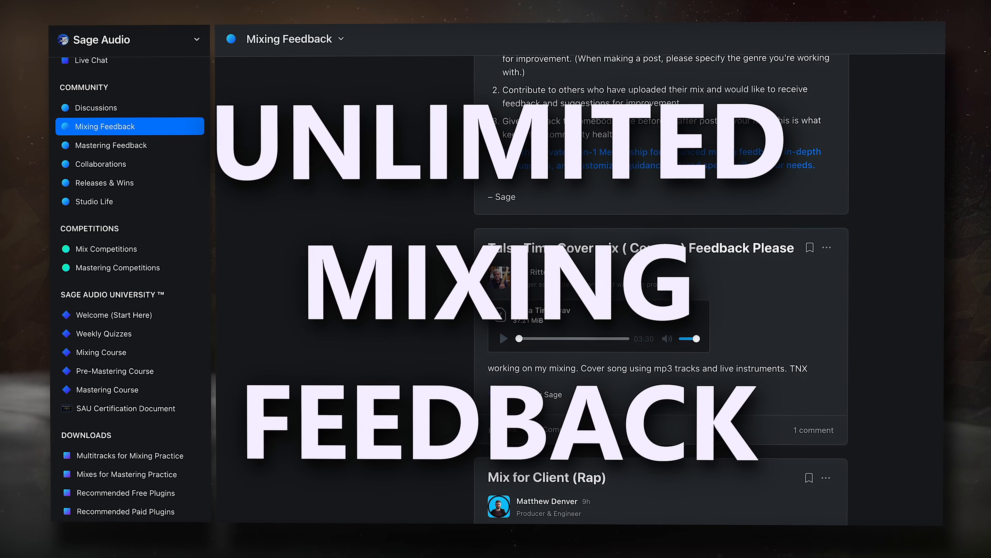
Step: Browse the posts in the community's Mixing Feedback section
scroll(453, 233, down, 3)
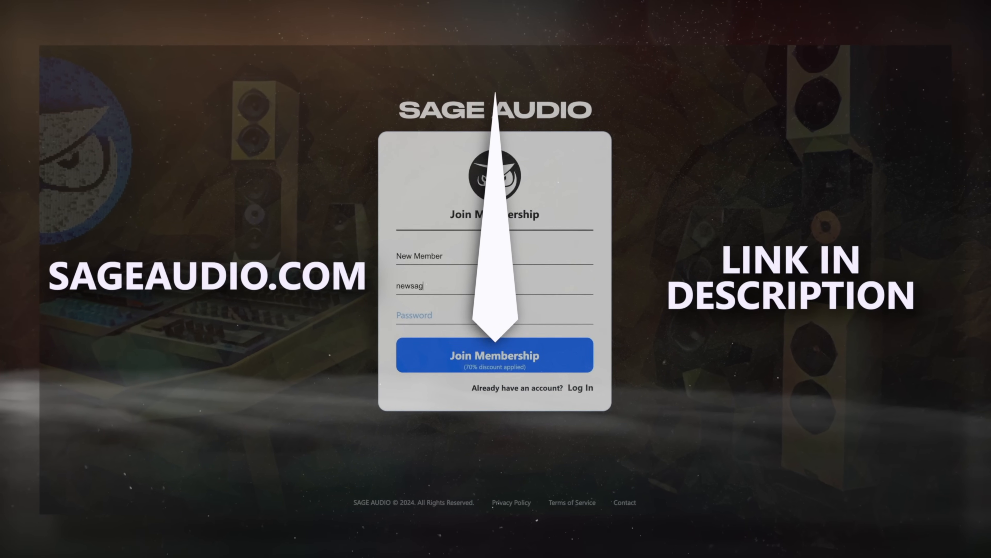
text(eaudioaccoun)
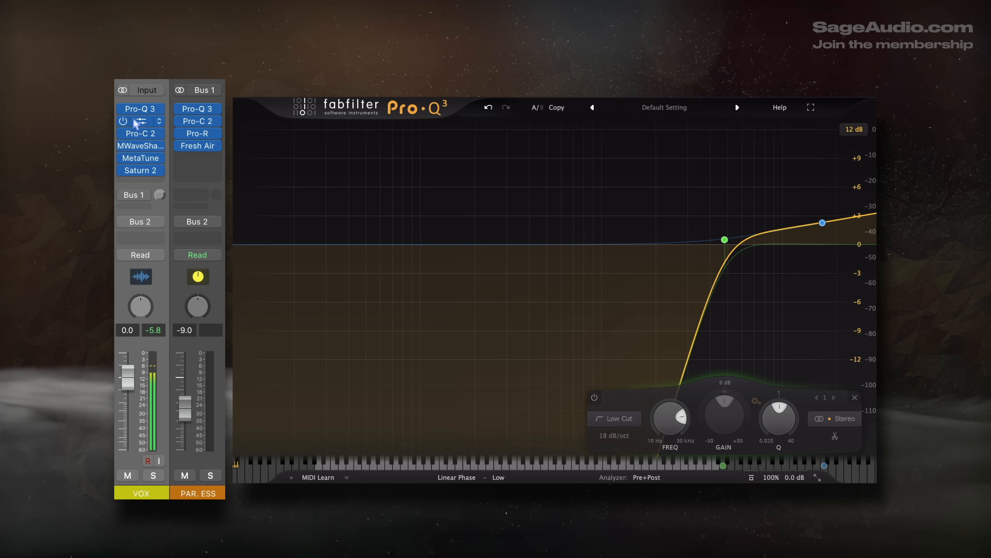
Step: Back in the Logic Pro mixer, enable the Bus 1 send on the VOX channel
click(123, 195)
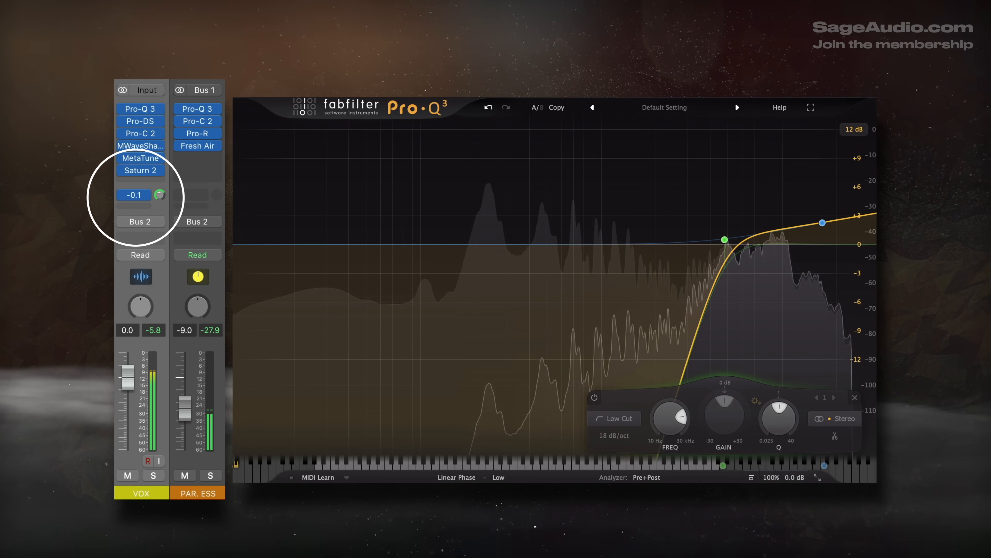
Step: Fine-tune the Bus 1 send level on VOX, and select the low cut and high-frequency boost bands in the PAR. ESS channel's Pro-Q 3
drag(160, 195, 159, 192)
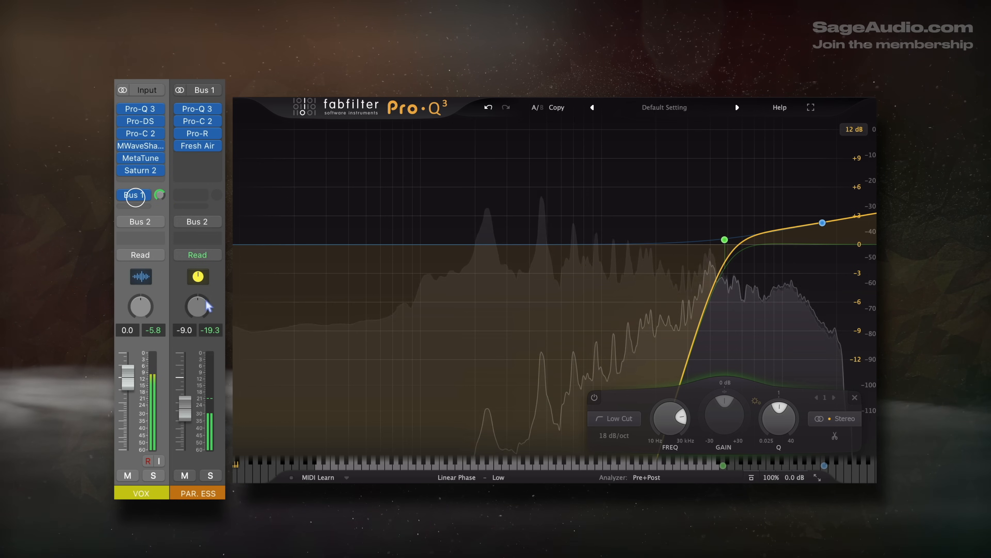
click(208, 274)
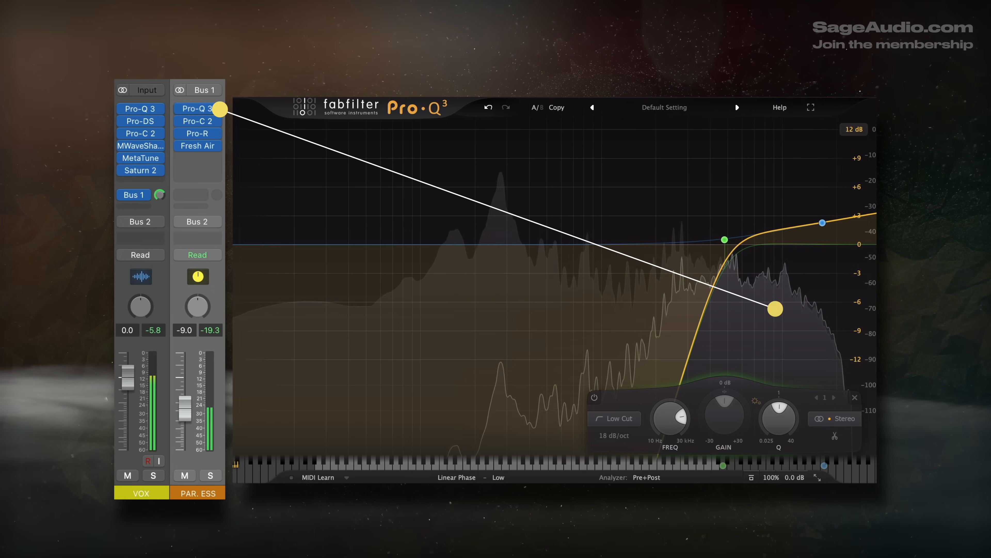
mouse_move(722, 242)
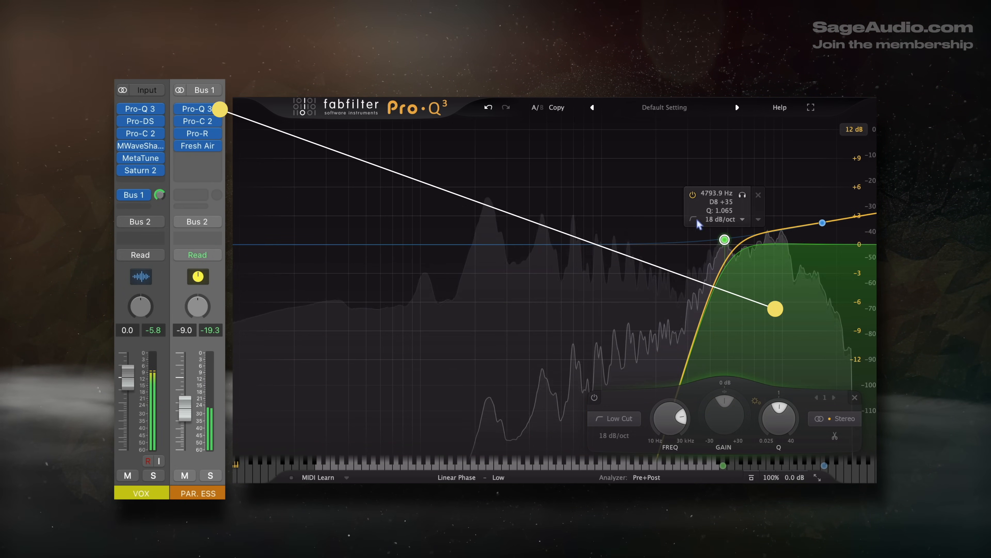
drag(695, 125, 851, 250)
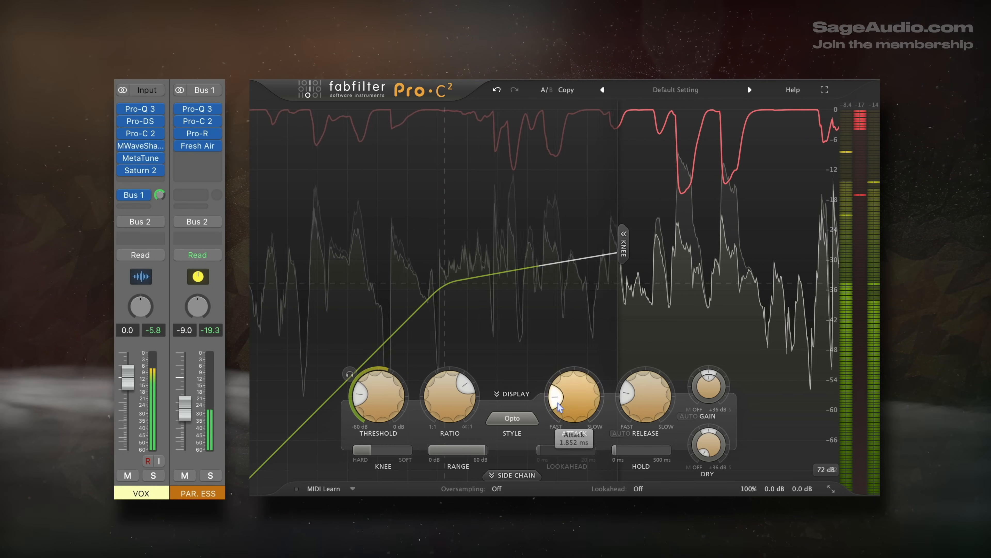
Step: Compare the Mastering, Opto and Classic compression styles in the PAR. ESS channel's Pro-C 2, ending on Classic
click(512, 418)
click(527, 492)
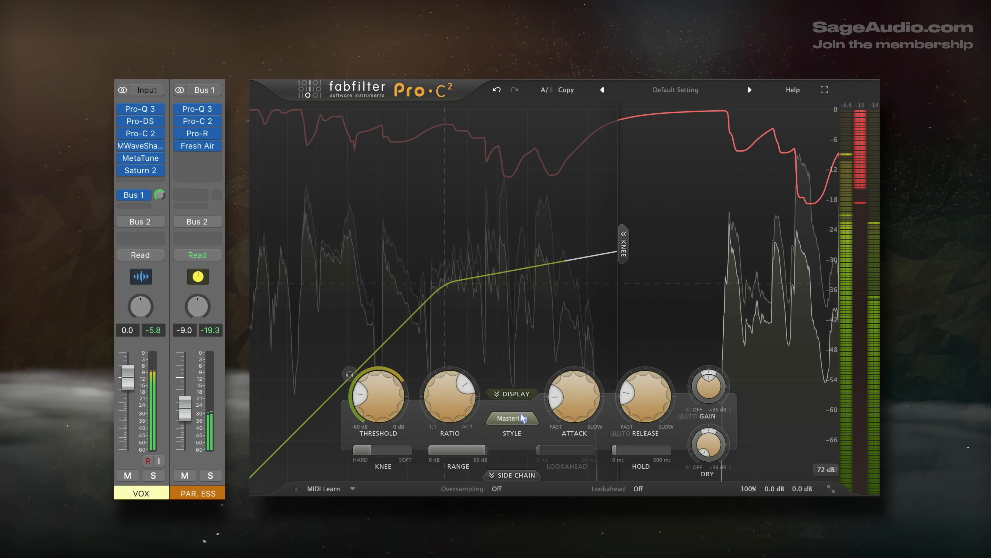
click(512, 418)
click(523, 464)
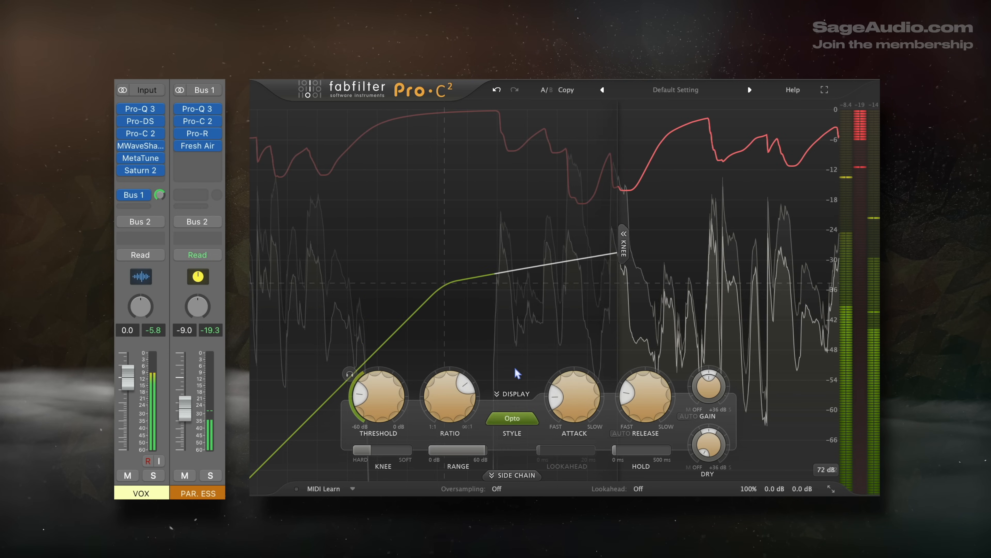
click(519, 418)
click(514, 450)
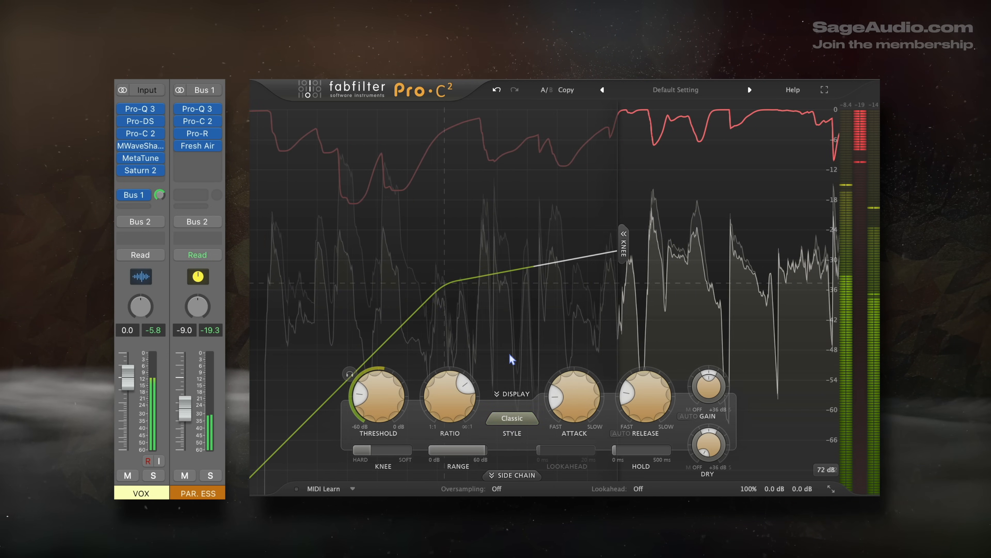
click(512, 418)
click(572, 423)
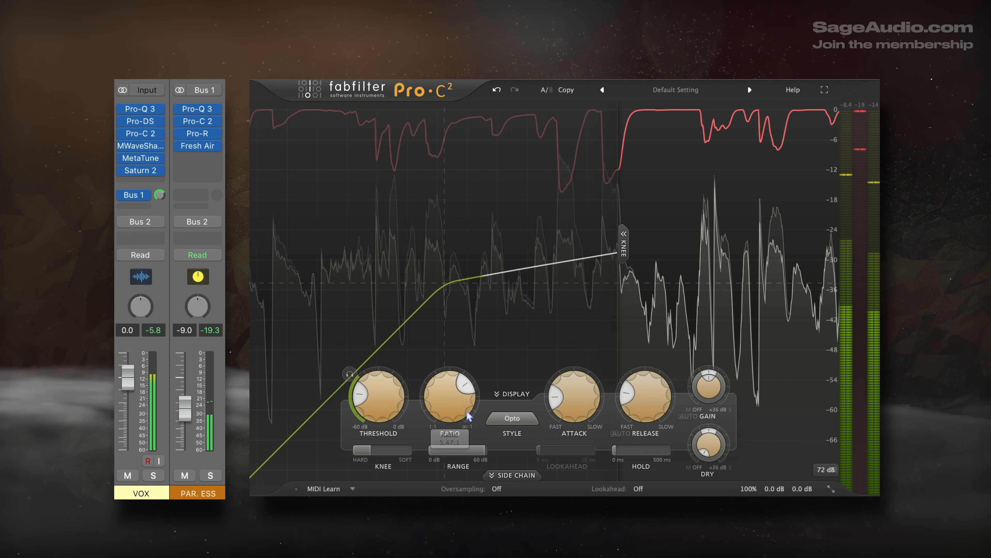
click(512, 418)
click(517, 450)
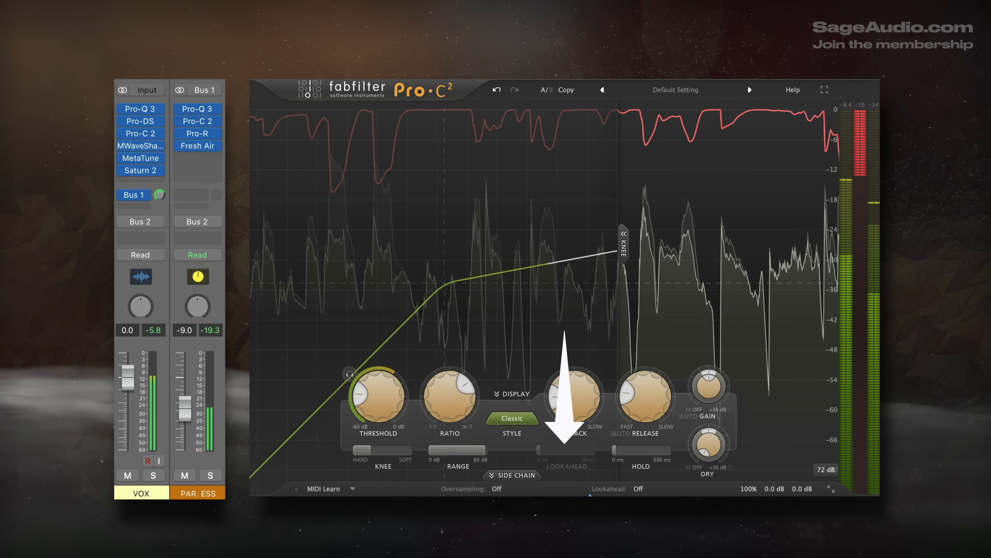
Step: Harden the knee, raise the ratio slightly and readjust the attack time in Pro-C 2
drag(351, 451, 349, 451)
mouse_move(451, 408)
mouse_down()
mouse_move(454, 396)
mouse_move(459, 403)
mouse_up()
drag(563, 408, 561, 386)
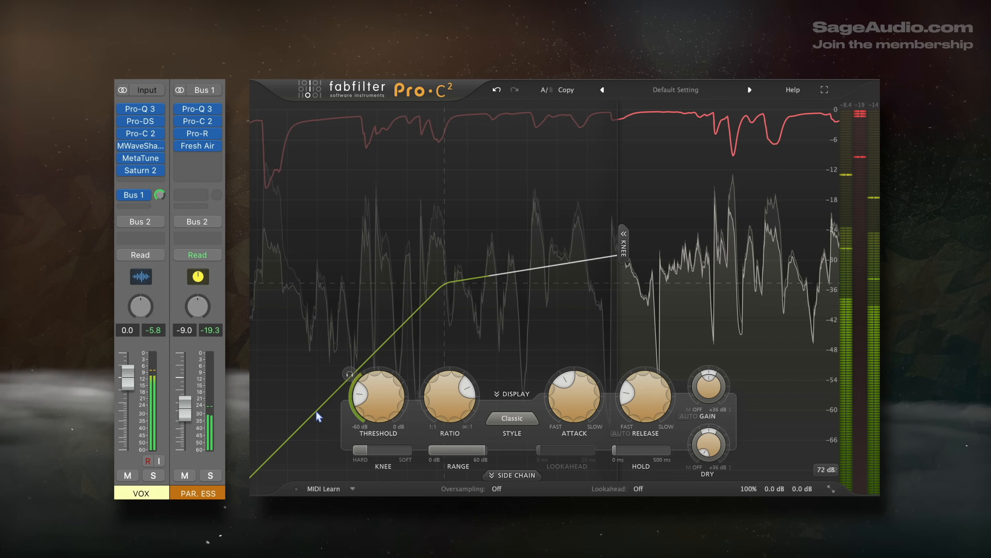
drag(564, 382, 566, 398)
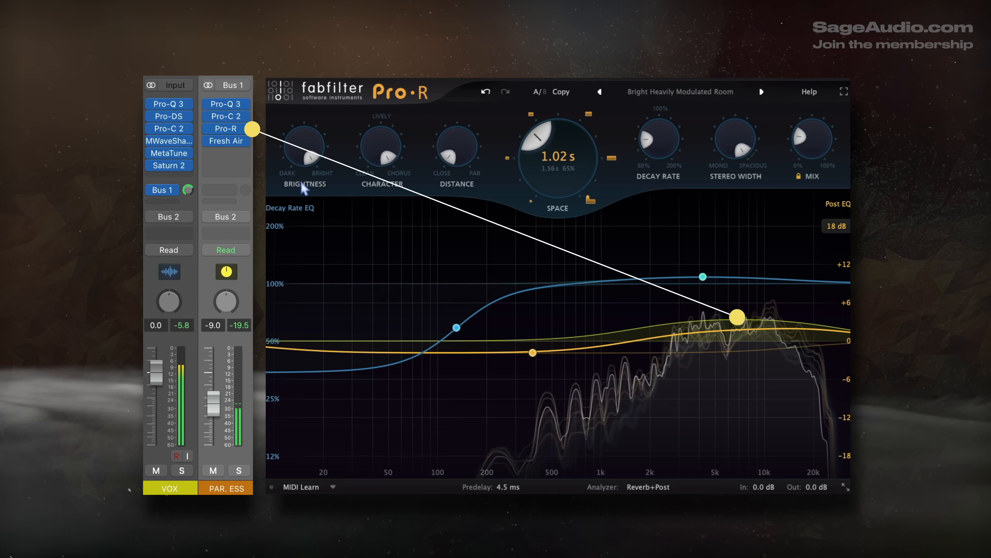
Step: Set Pro-R's high Post EQ bell to about +3.2 dB near 7 kHz on the PAR. ESS channel
mouse_move(802, 141)
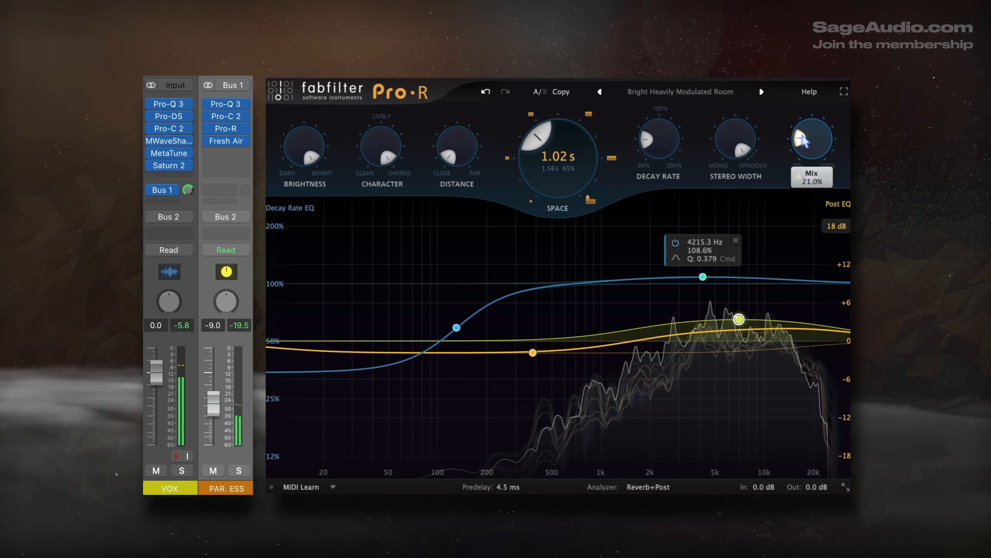
mouse_move(303, 177)
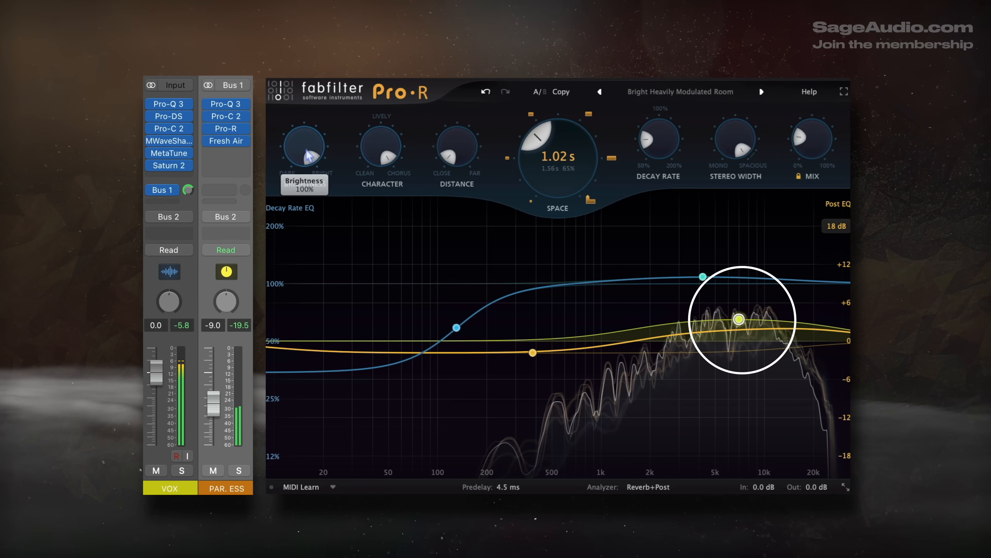
mouse_move(740, 317)
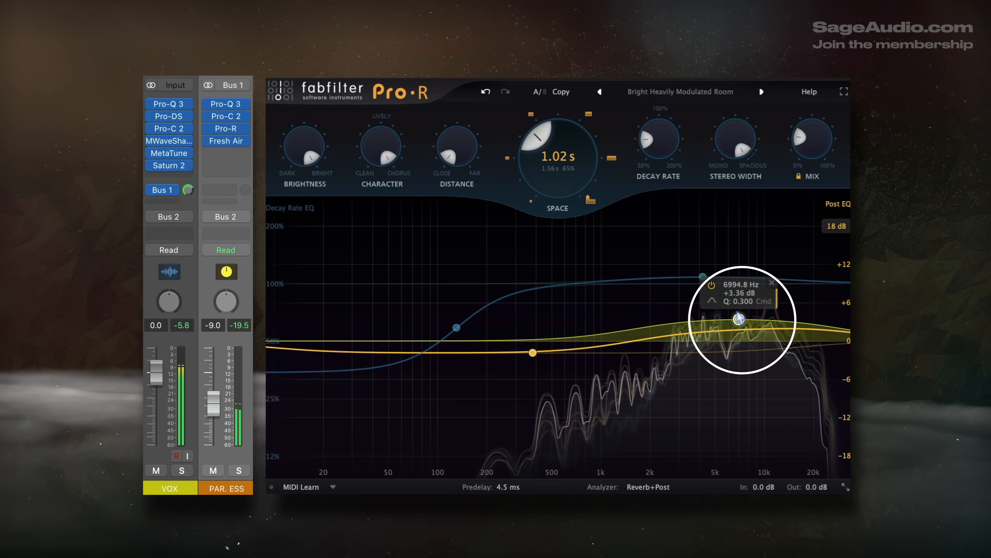
drag(739, 315, 739, 321)
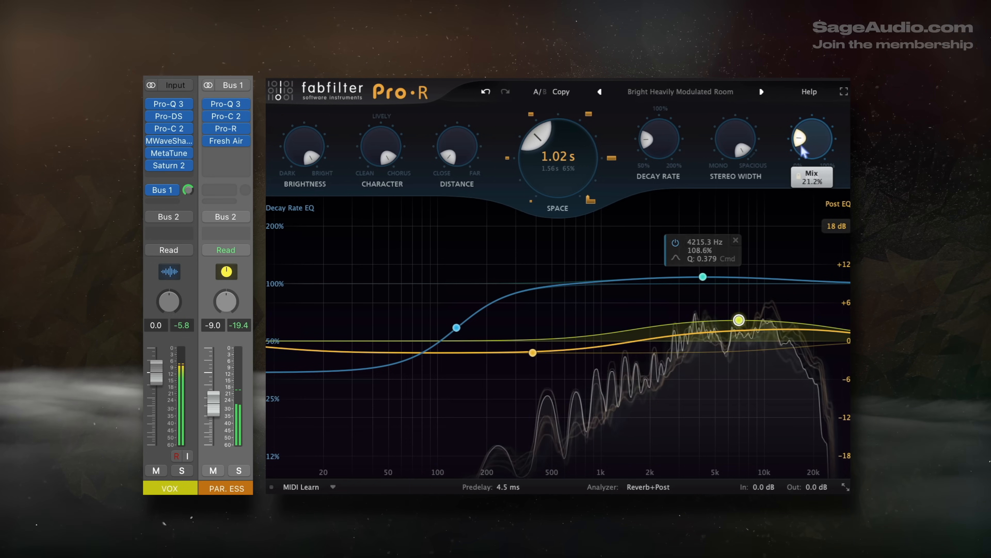
Step: Raise the PAR. ESS fader to -8.2 dB and set Fresh Air's Mid Air and High Air to 15
drag(213, 406, 213, 404)
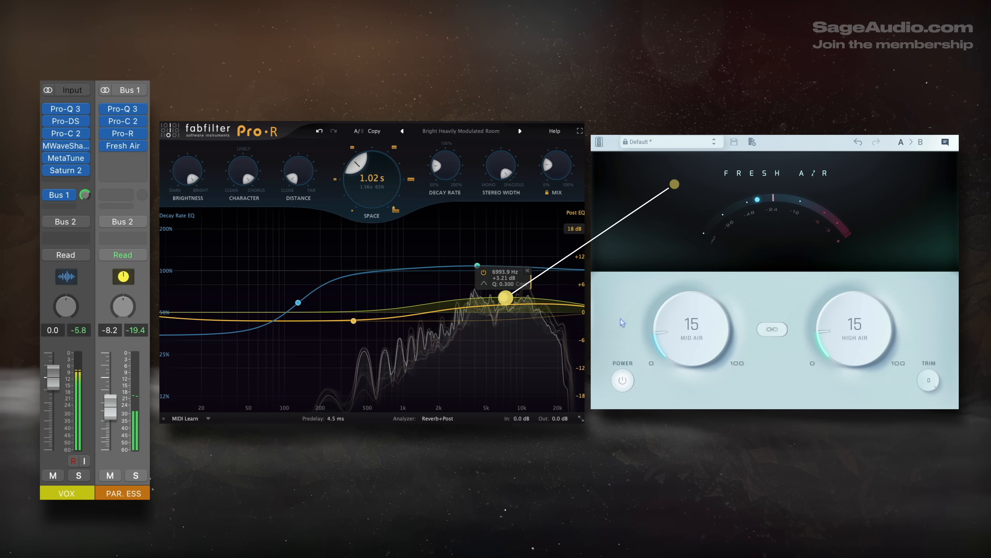
drag(673, 336, 673, 333)
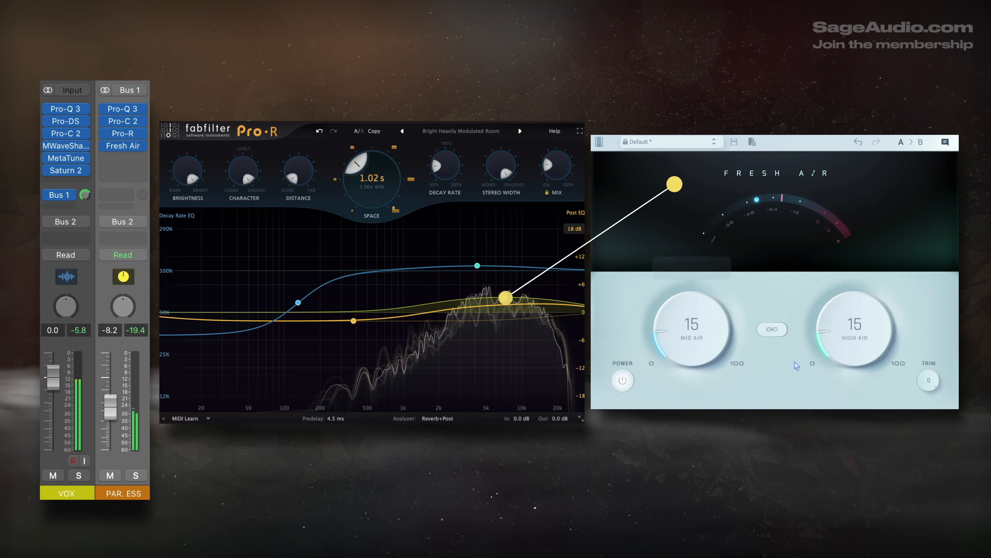
drag(829, 335, 828, 334)
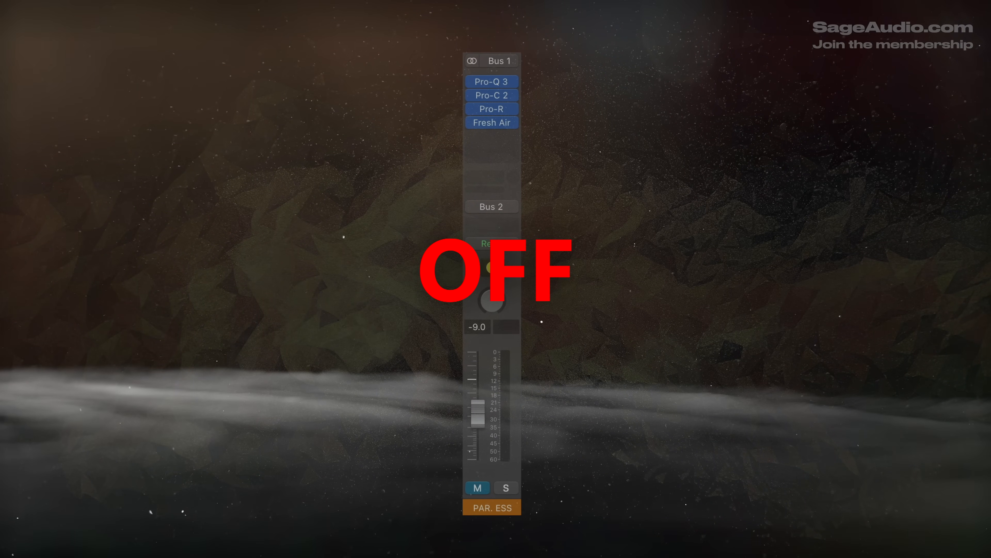
Step: Unmute the PAR. ESS channel and briefly toggle its solo to audition the processed signal
click(478, 494)
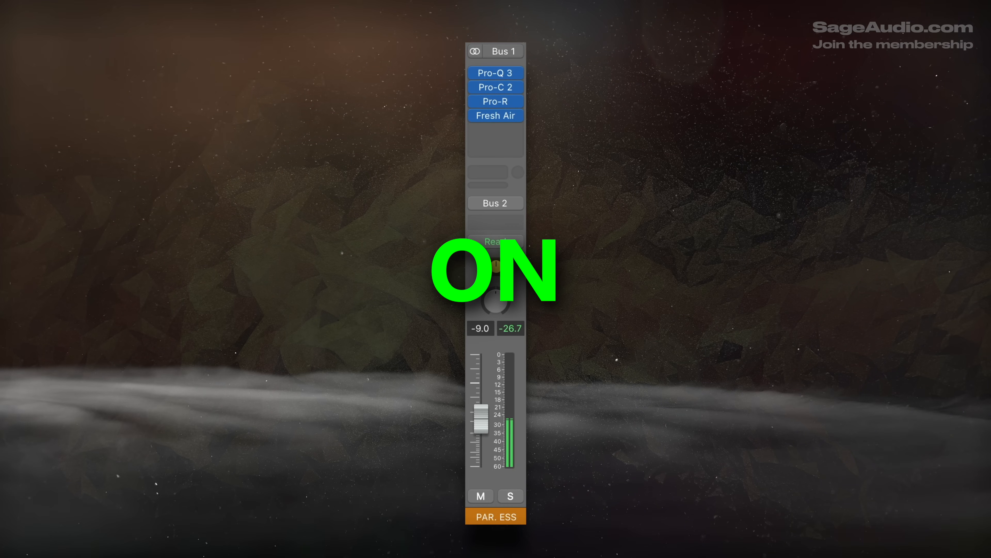
click(511, 501)
click(512, 506)
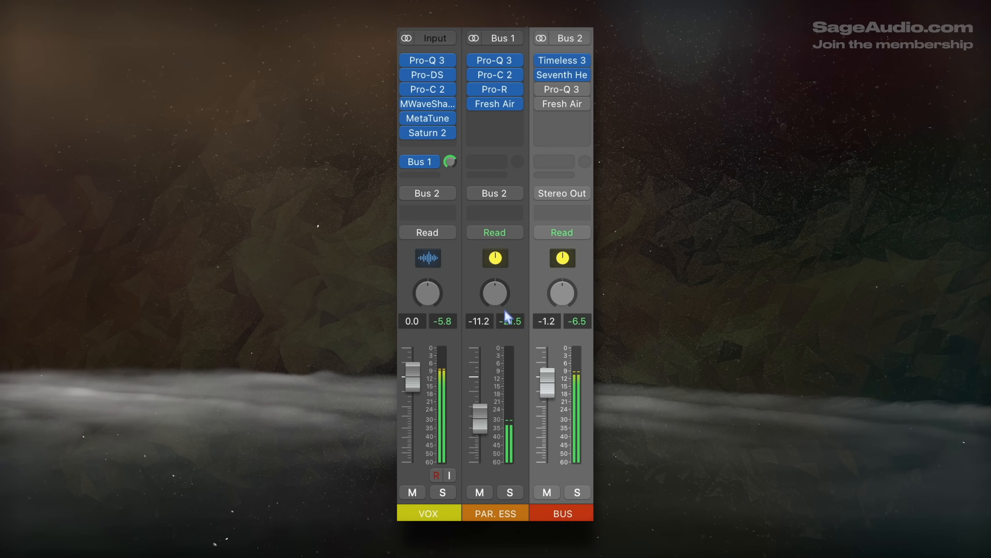
click(454, 342)
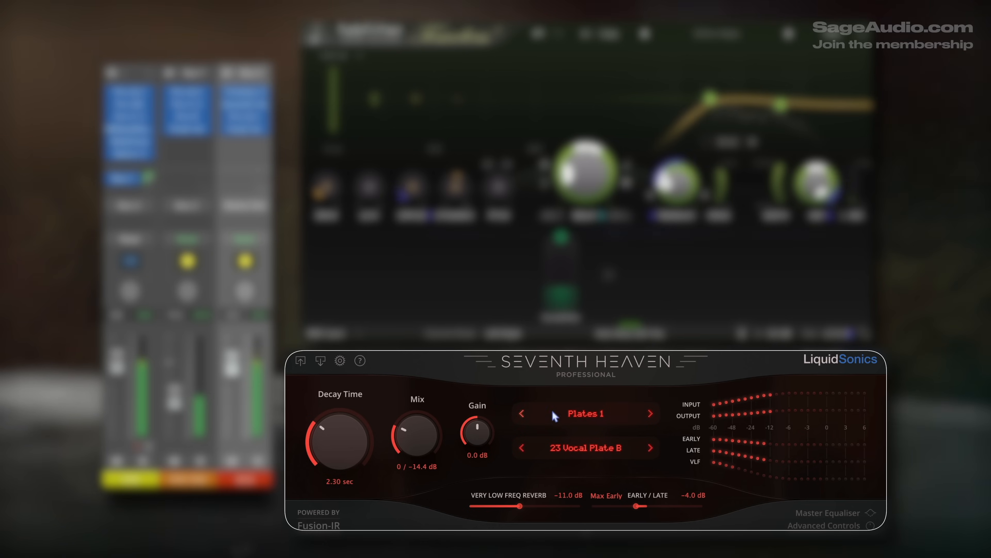
Step: Adjust the Seventh Heaven reverb's mix on the BUS channel, and Flash's attack and mid/side balance
drag(403, 430, 420, 408)
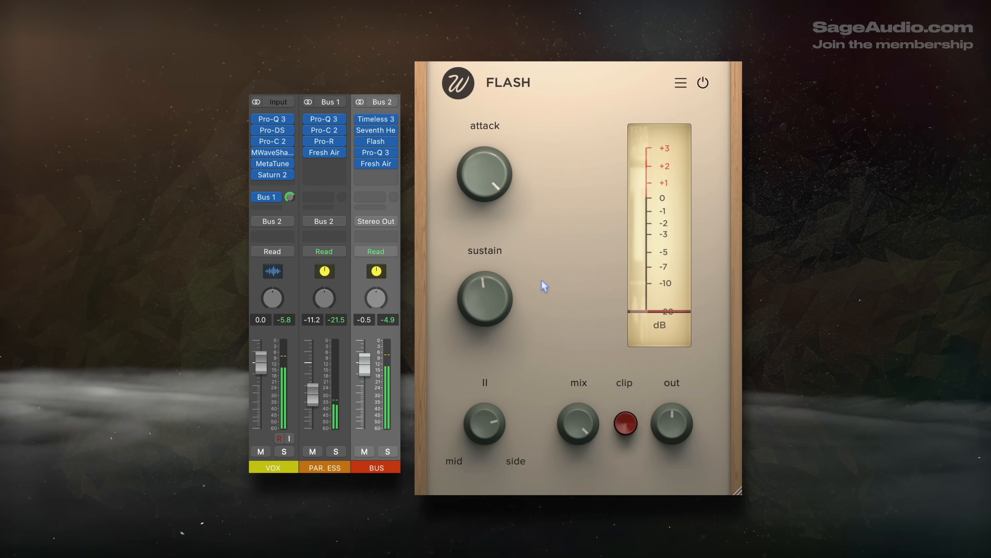
drag(489, 198, 486, 204)
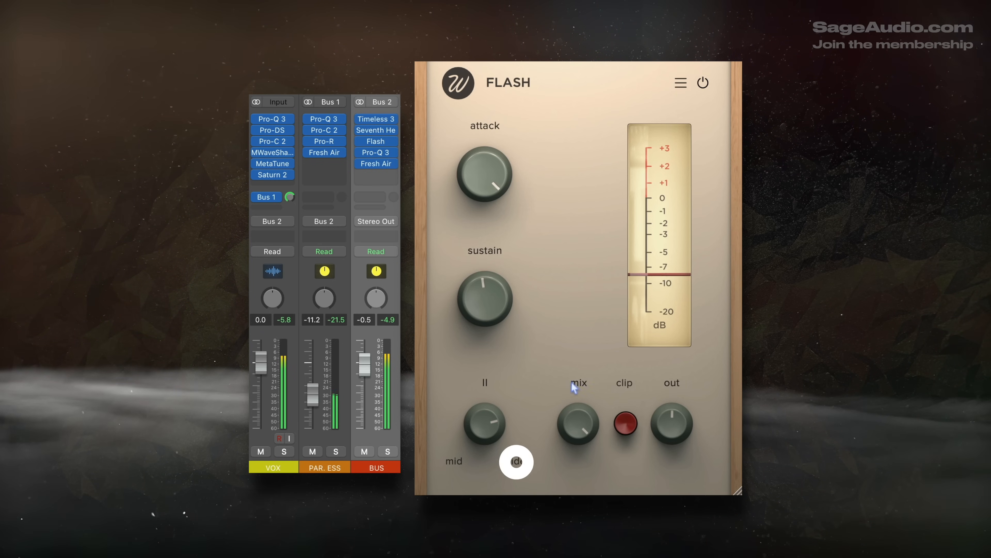
drag(485, 428, 486, 424)
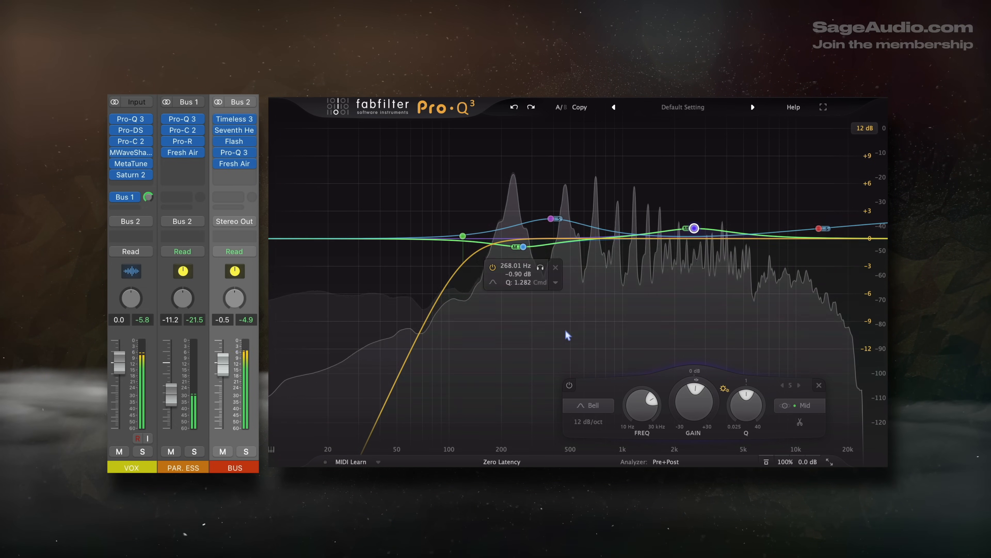
Step: Fine-tune the gain of the mid bell band above 2 kHz in the BUS channel's Pro-Q 3
click(693, 230)
drag(693, 231, 692, 226)
click(710, 194)
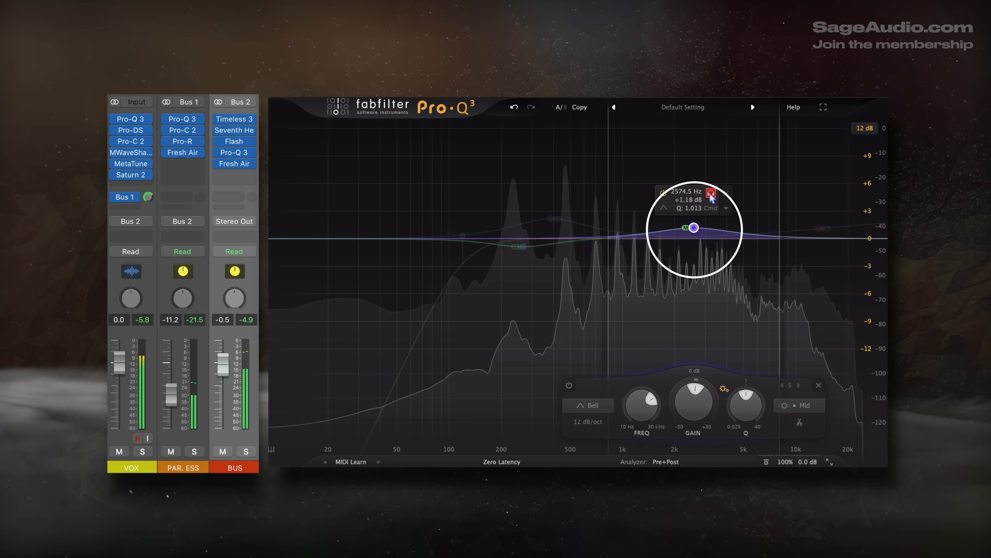
Step: Adjust the side boost near 386 Hz and the mid cut near 268 Hz in the BUS channel's Pro-Q 3
click(550, 218)
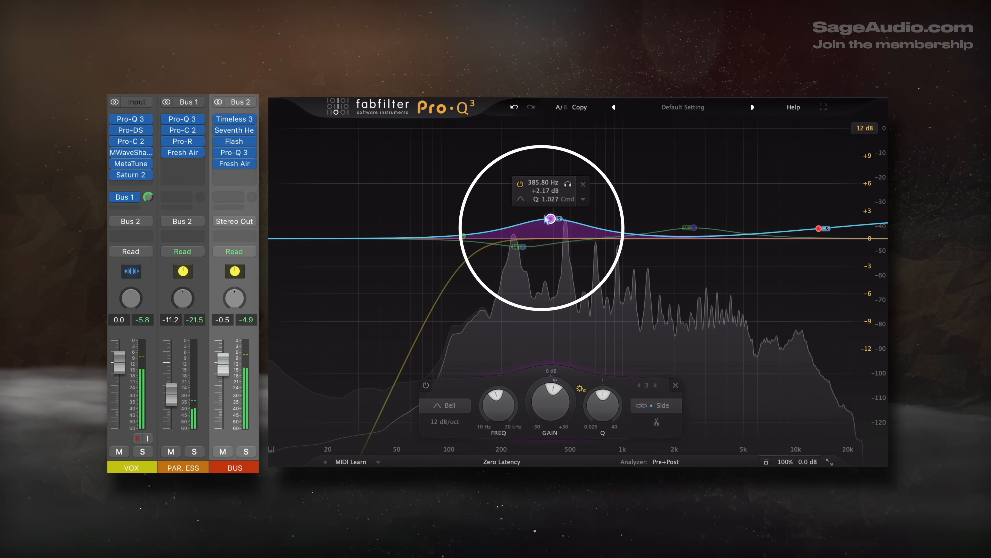
drag(551, 219, 525, 246)
click(525, 246)
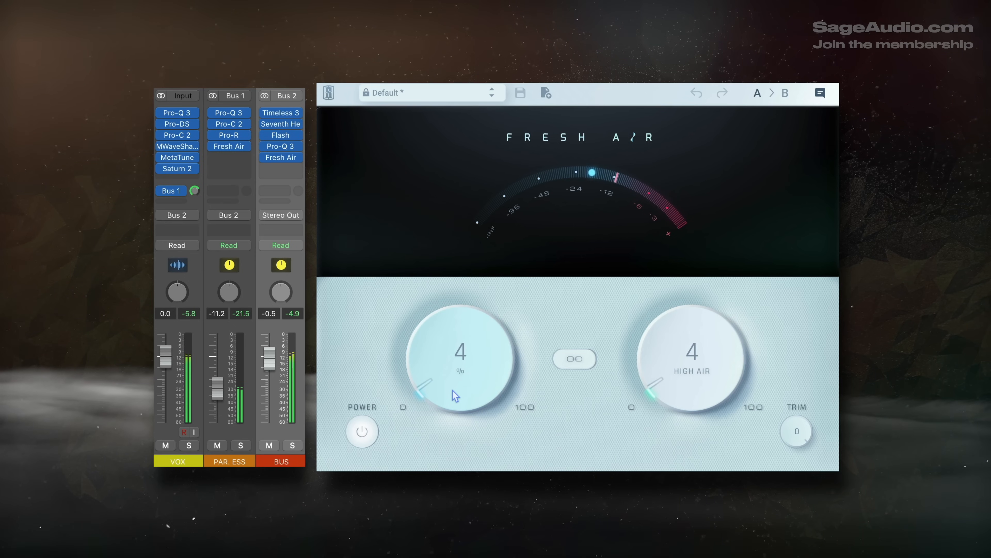
Step: Set Mid Air to 2 and High Air to 4 in the BUS channel's Fresh Air
drag(452, 390, 452, 396)
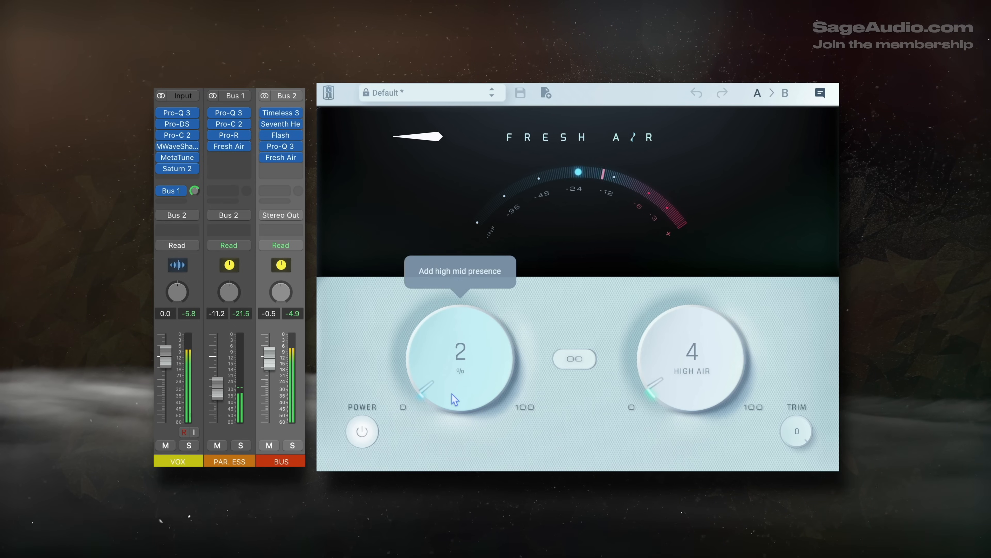
drag(687, 384, 689, 388)
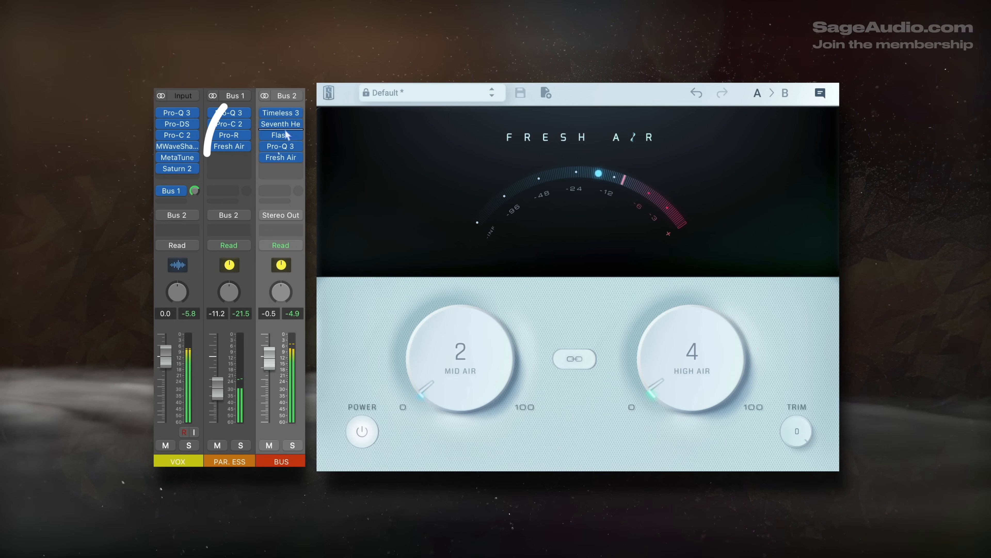
Step: Try Pro-Q 3 after Fresh Air in the BUS insert chain, and restore the original order
mouse_move(282, 147)
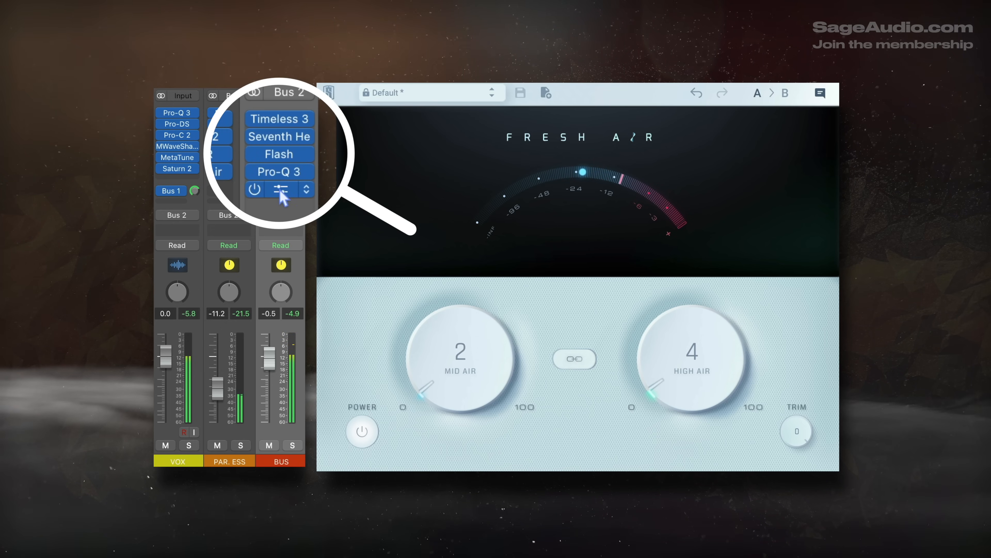
drag(280, 172, 284, 207)
mouse_move(280, 207)
drag(283, 207, 280, 202)
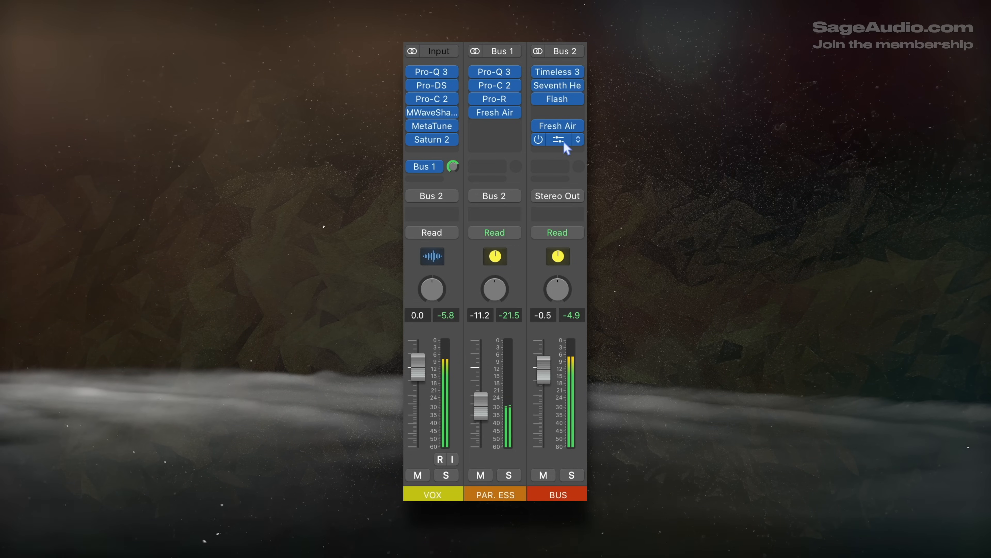
drag(565, 144, 569, 114)
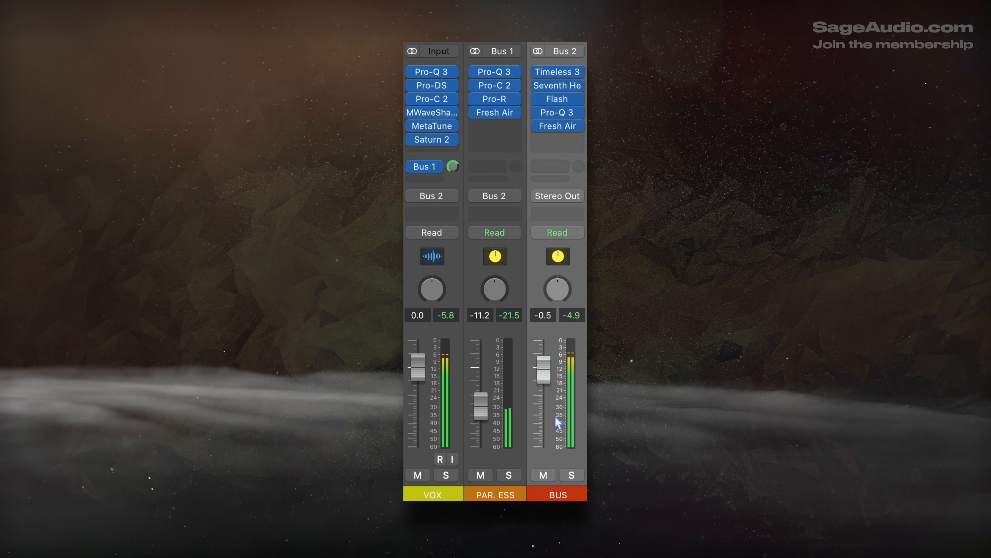
Step: Solo the BUS channel to audition the complete vocal chain, and turn the solo off again
click(575, 476)
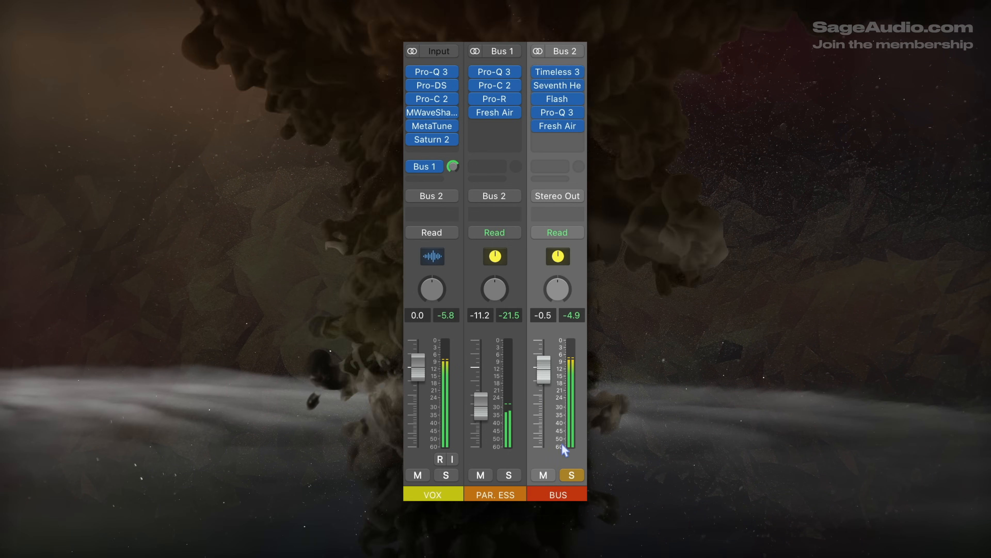
click(570, 472)
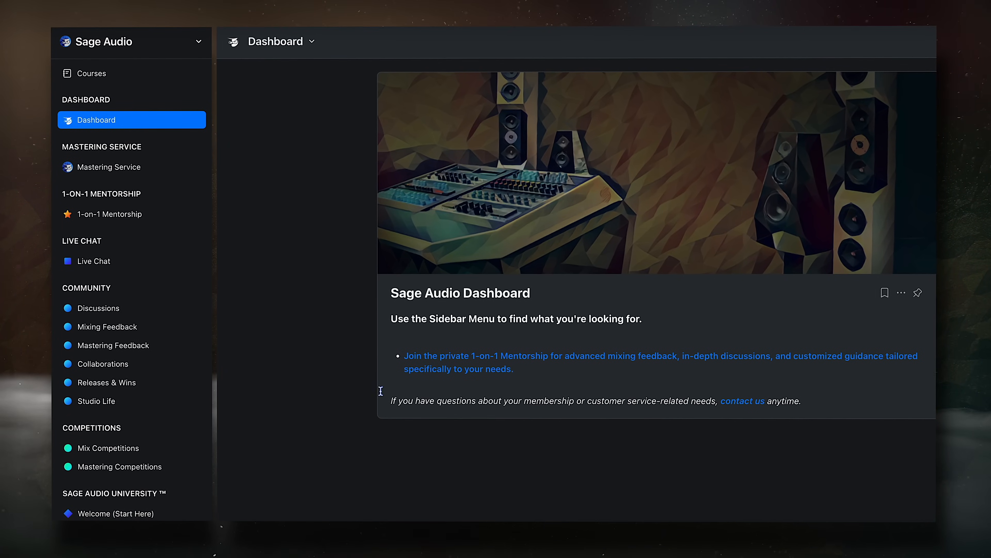
Step: On the Sage Audio membership site, open the Mastering Service page, and look through the Mixing Course lessons and 1-on-1 Mentorship posts
click(192, 167)
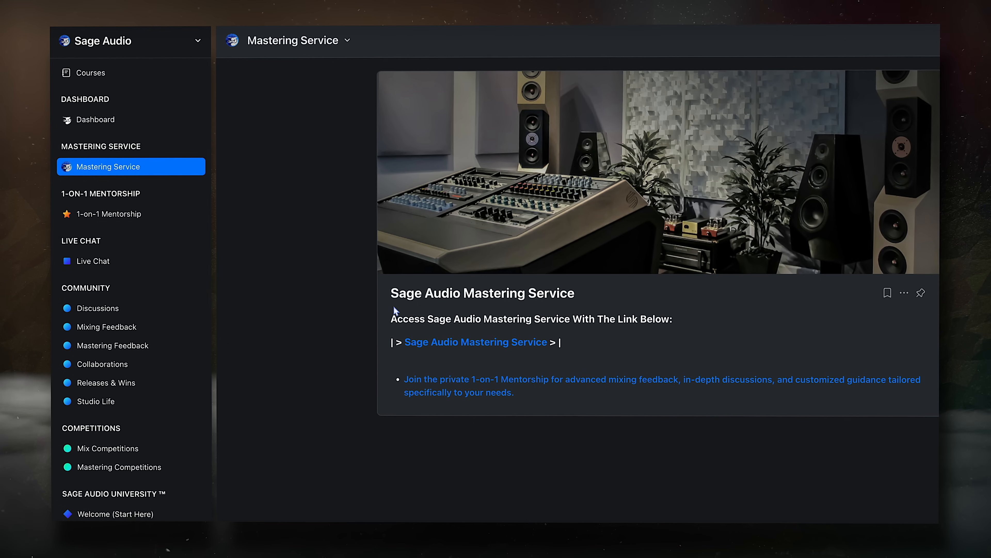
scroll(165, 381, down, 5)
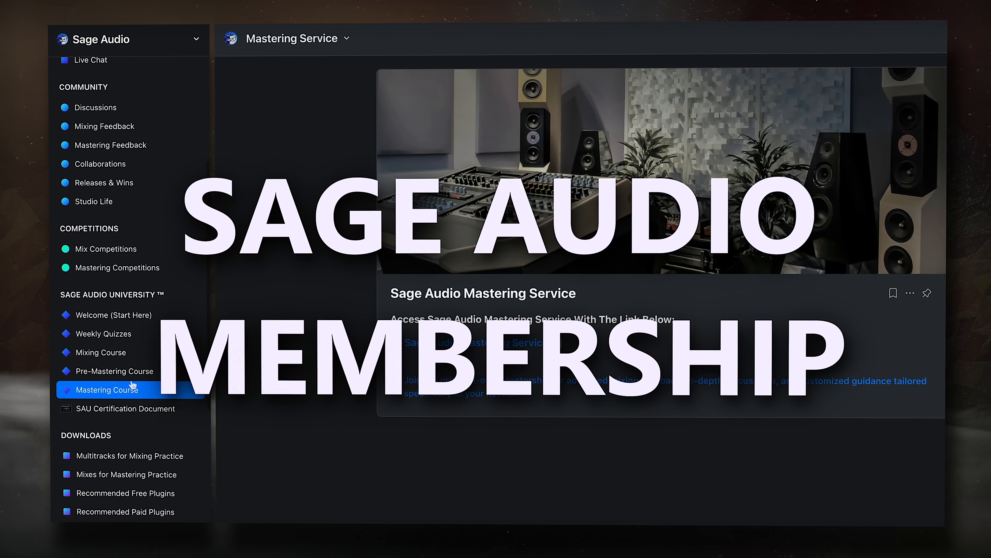
click(150, 354)
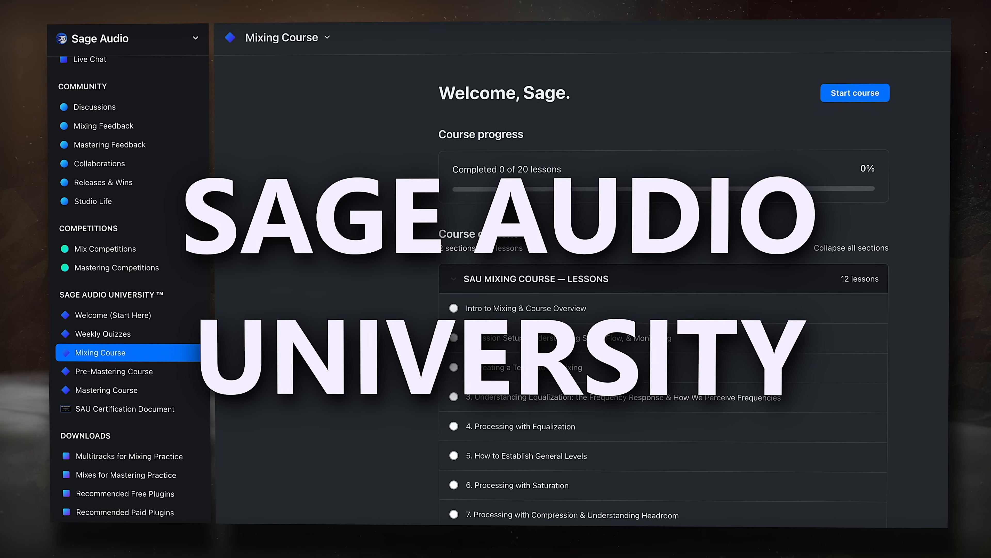
scroll(371, 347, down, 5)
scroll(372, 347, down, 3)
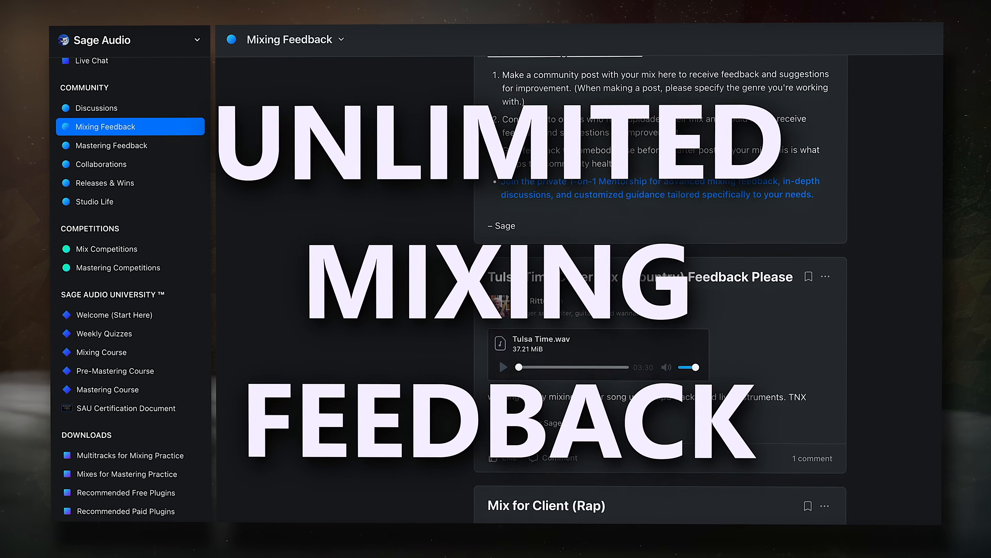
scroll(659, 313, down, 2)
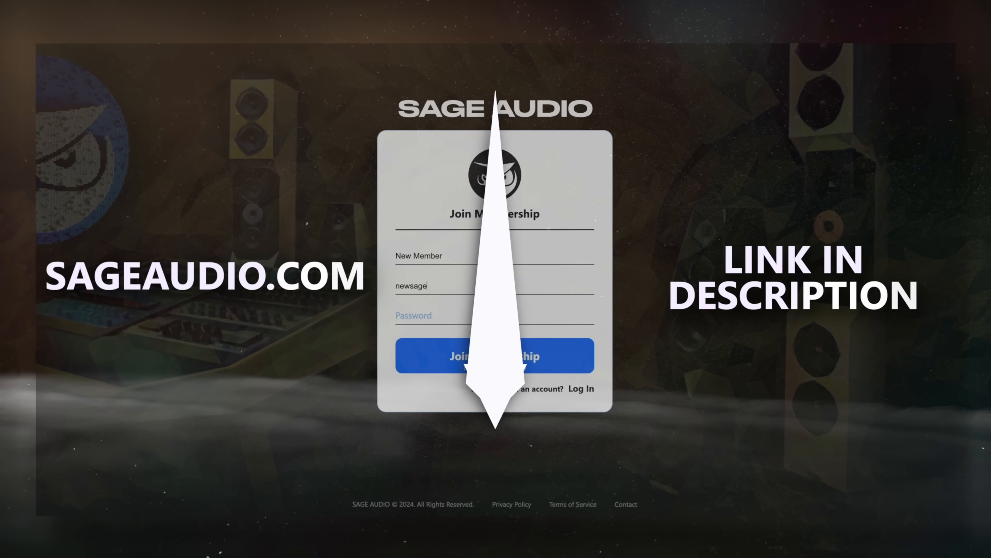
Step: Fill in the new member's e-mail in the Join Membership form
text(audioa)
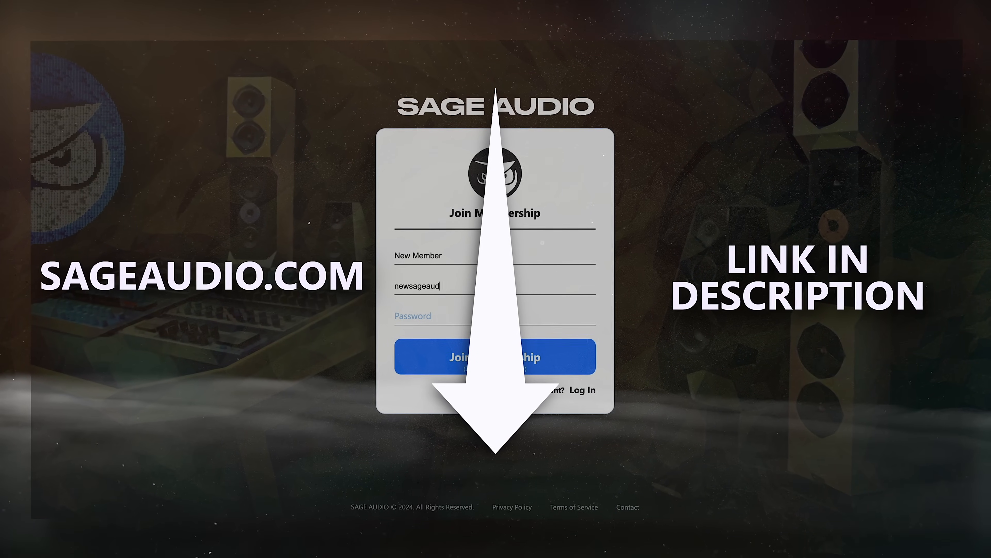